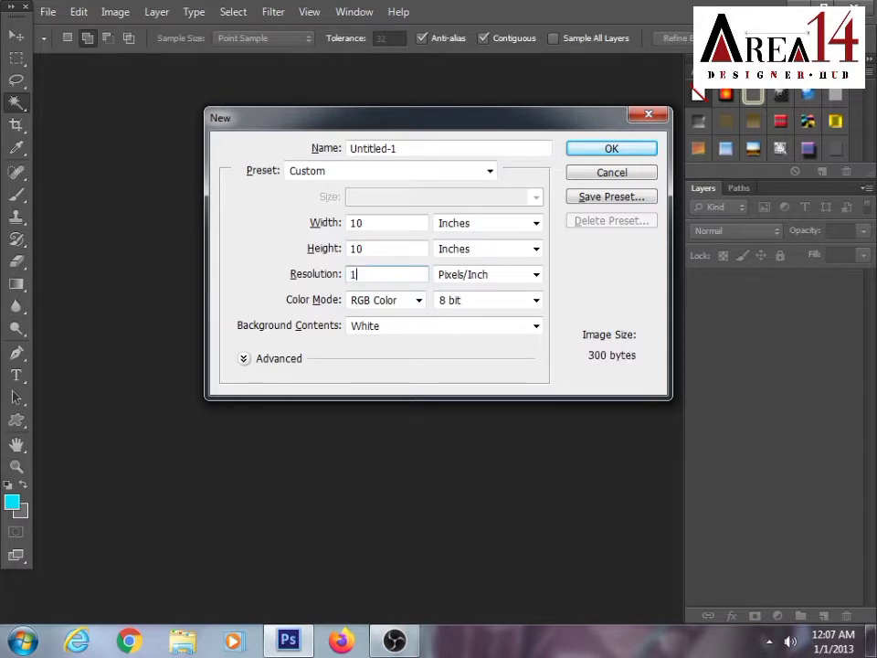
- Create the 10 by 10 inch RGB document with a white background and add a vertical guide at 50%
key(Return)
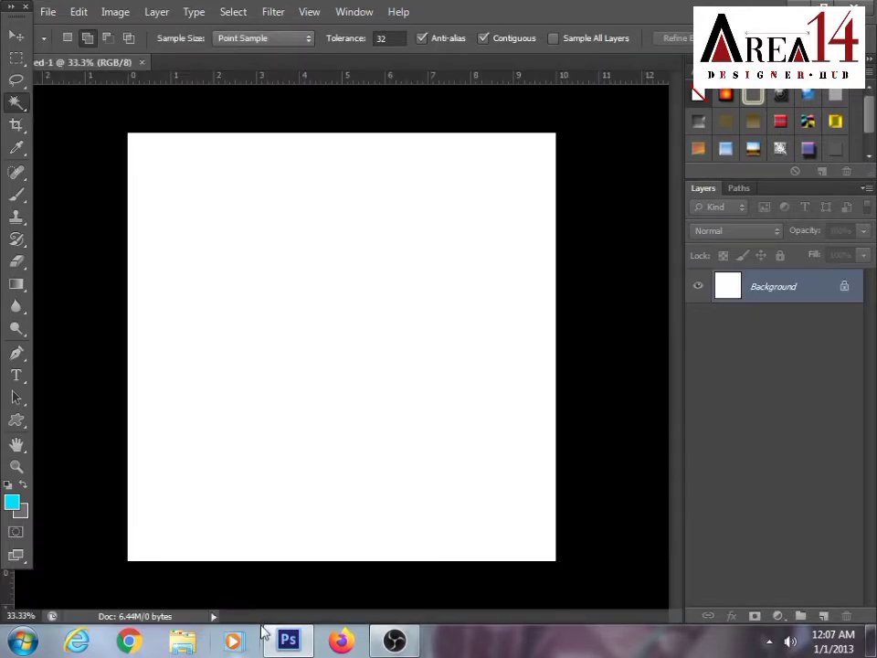
key(alt+v)
key(e)
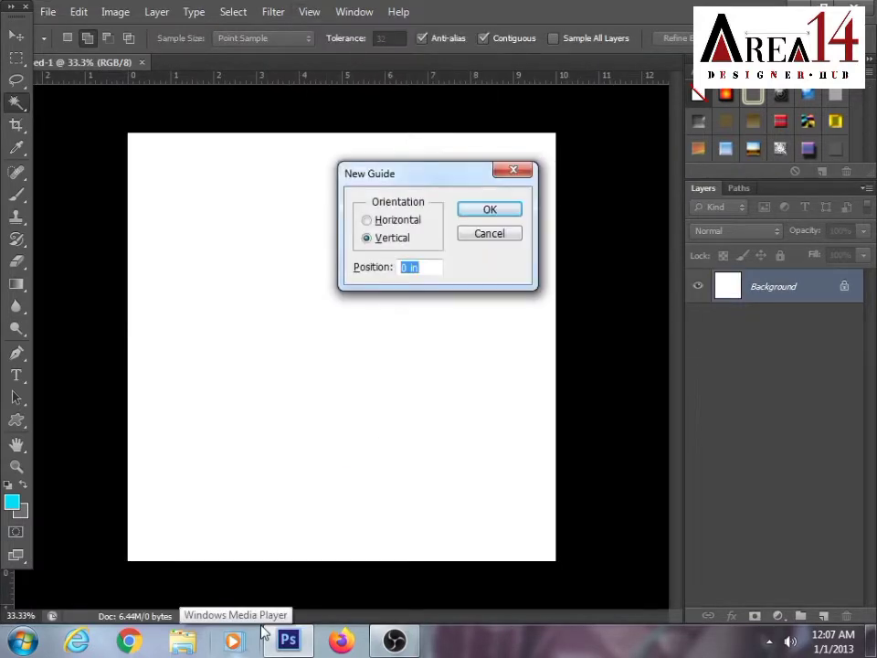
text(50%)
key(Return)
- Add a horizontal guide at 50% of the canvas height
key(alt+v)
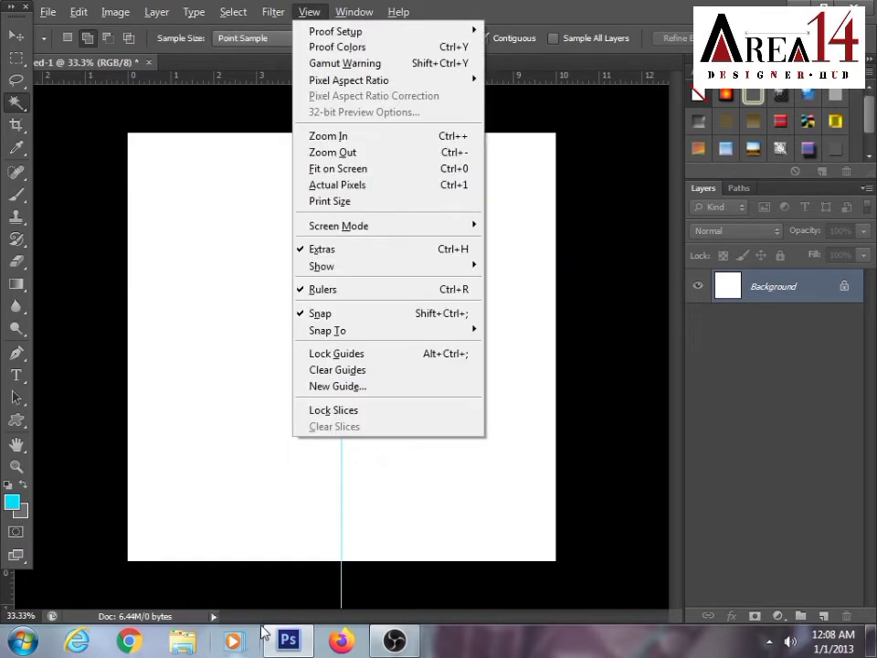
key(e)
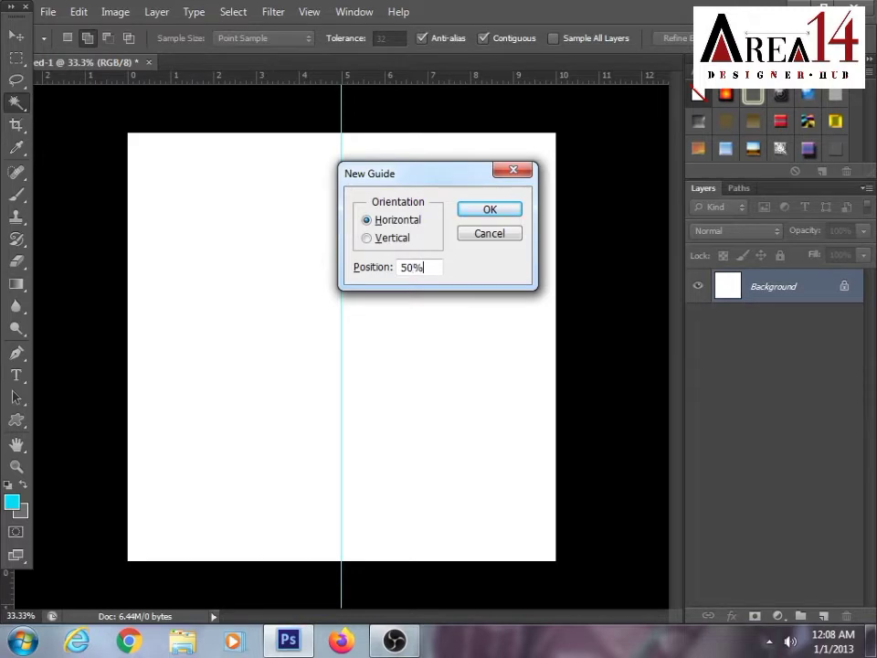
text(50%)
key(Return)
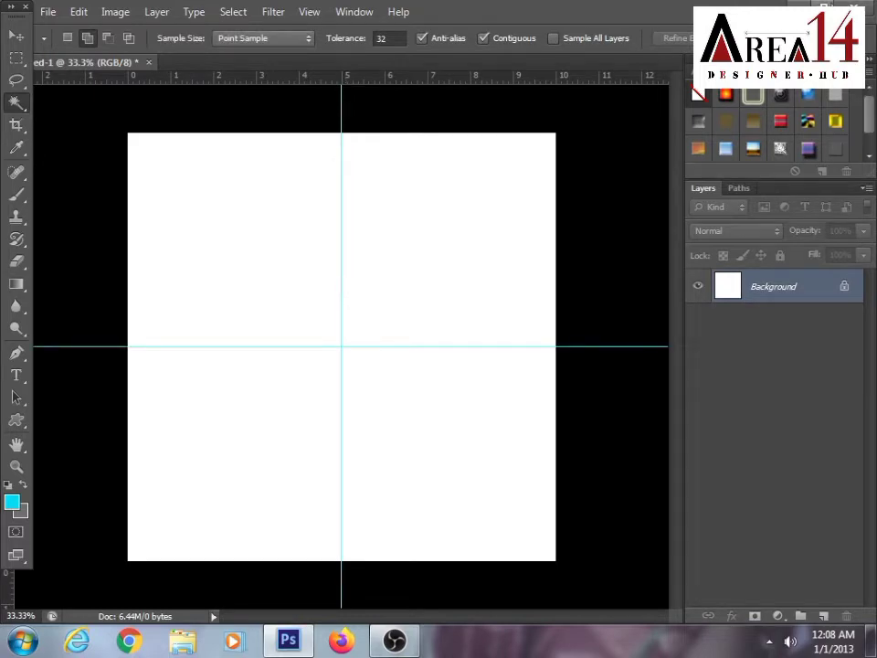
- Place the upright pink floral bouquet image from the desktop onto the canvas and rasterize its layer
click(794, 6)
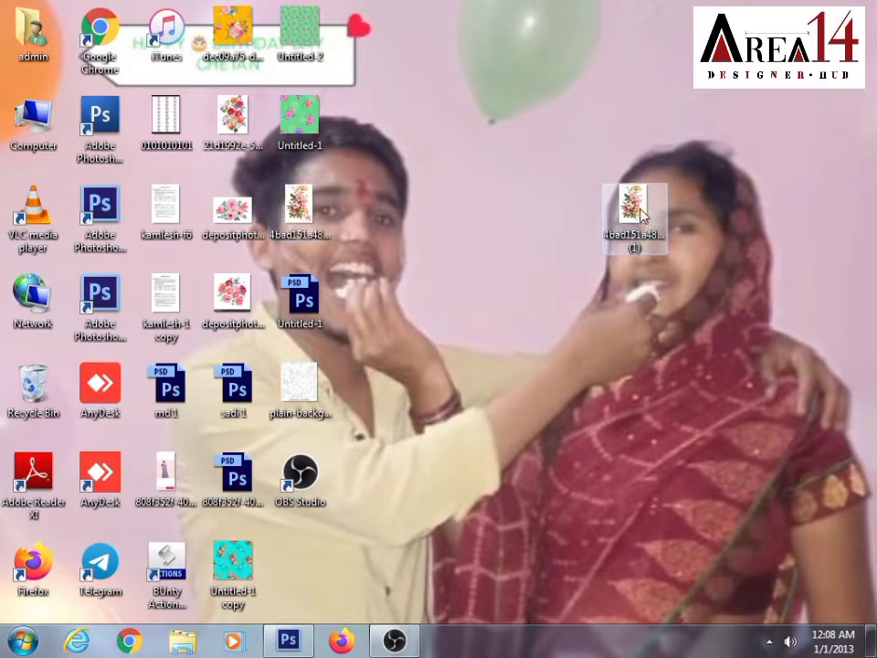
drag(639, 212, 366, 334)
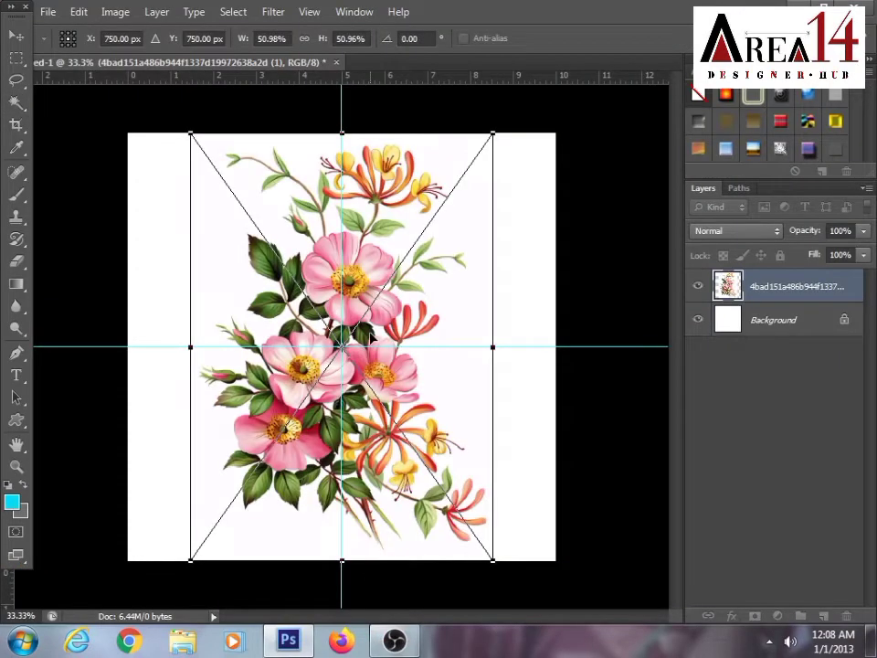
key(Return)
key(w)
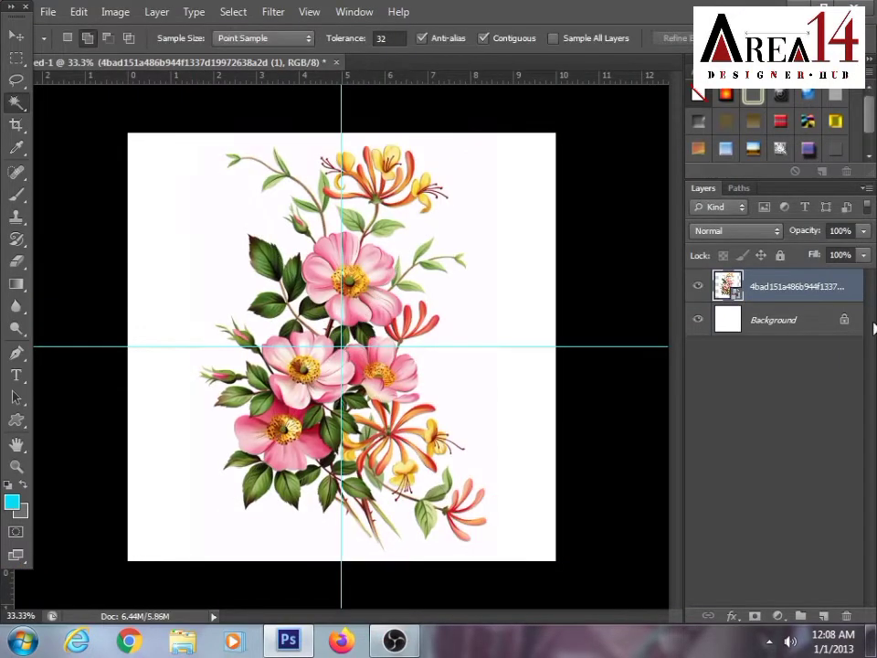
right_click(765, 282)
click(659, 201)
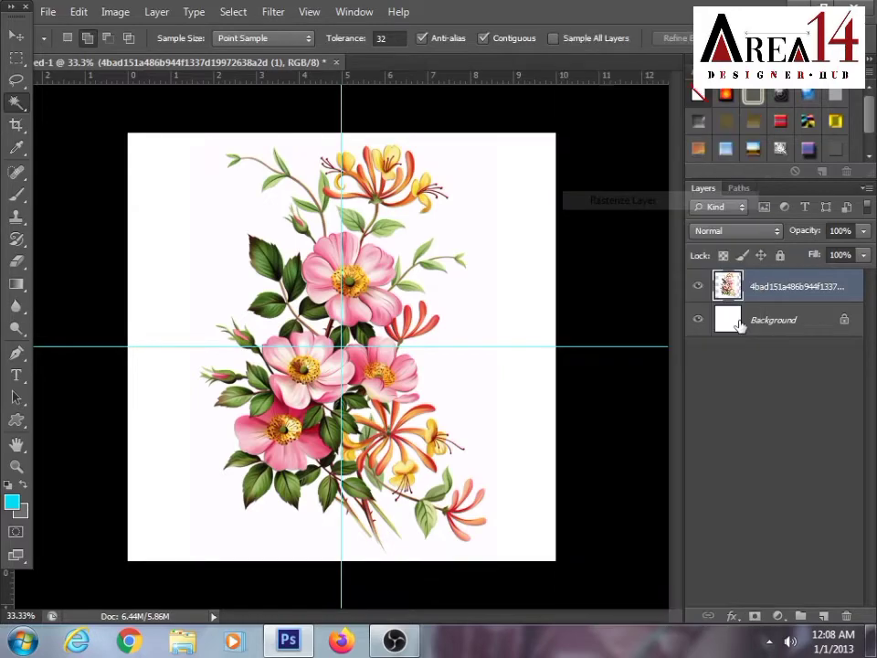
- Hide the Background layer and delete the white areas above the top pink flower, subtracting its petal from the selection
click(698, 319)
scroll(295, 273, up, 2)
click(350, 213)
scroll(369, 225, up, 4)
key(l)
drag(382, 219, 401, 255)
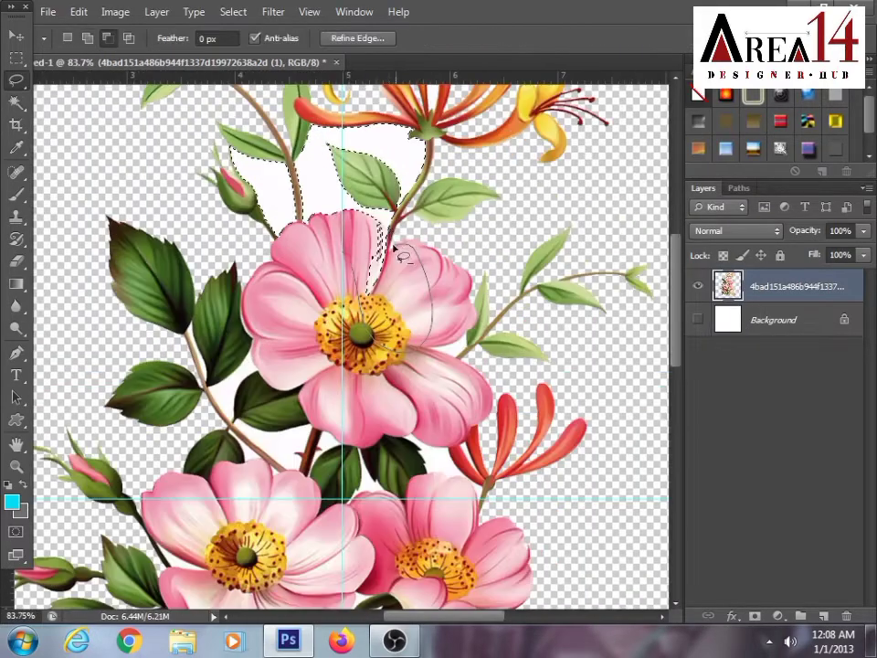
key(Delete)
key(ctrl+d)
- Select and delete the white gaps between the leaves and flowers in the middle of the bouquet
scroll(366, 296, down, 3)
key(w)
click(465, 370)
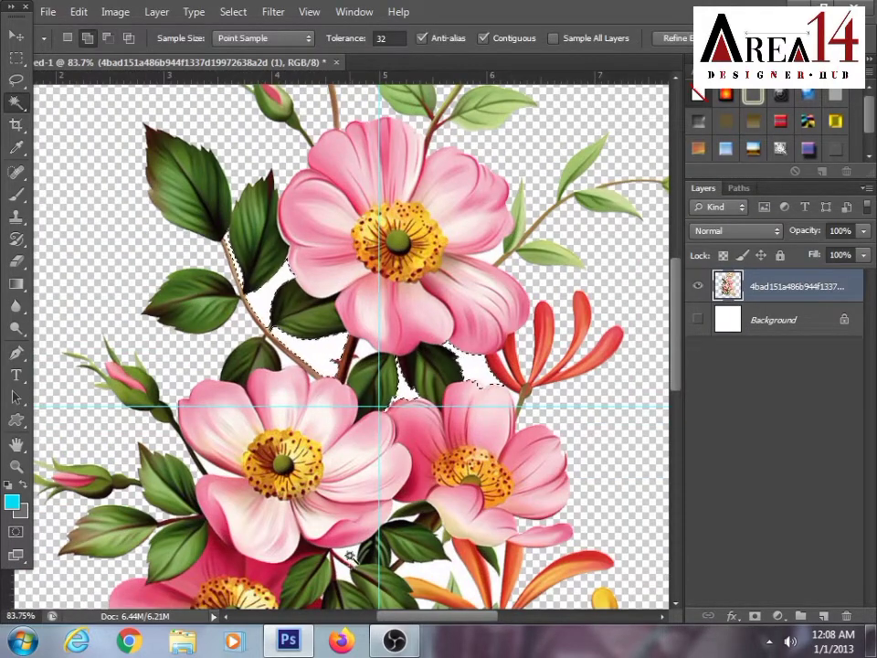
click(448, 568)
key(Delete)
key(ctrl+d)
- Select and delete the white gaps among the lower honeysuckle petals and beneath the dark pink flower
drag(358, 438, 401, 190)
click(546, 464)
click(605, 400)
click(345, 451)
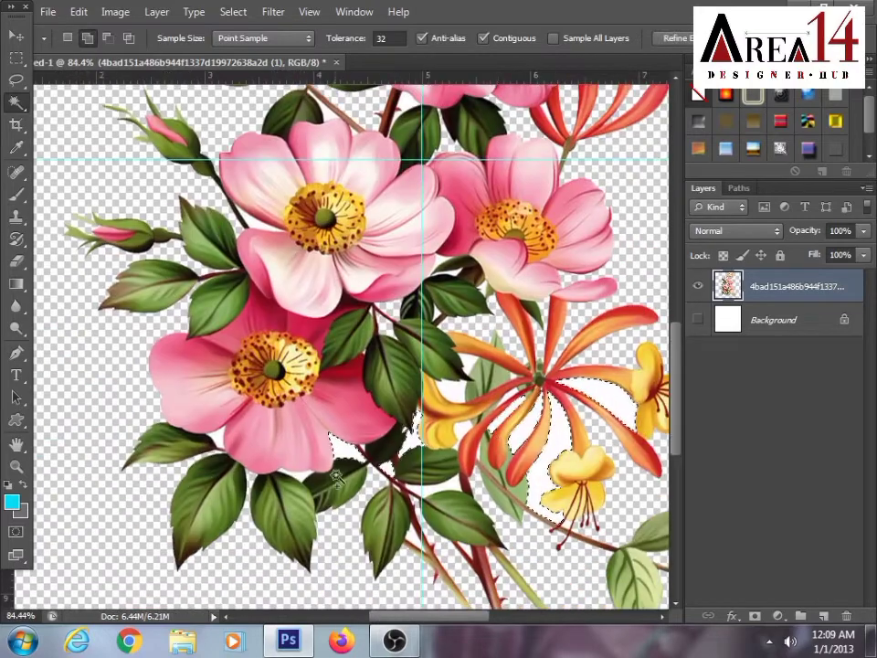
key(Delete)
key(ctrl+d)
- Delete the remaining white gap beside the yellow honeysuckle petals and show the Background layer again
scroll(438, 445, up, 3)
click(455, 368)
key(Delete)
key(ctrl+d)
scroll(466, 429, down, 3)
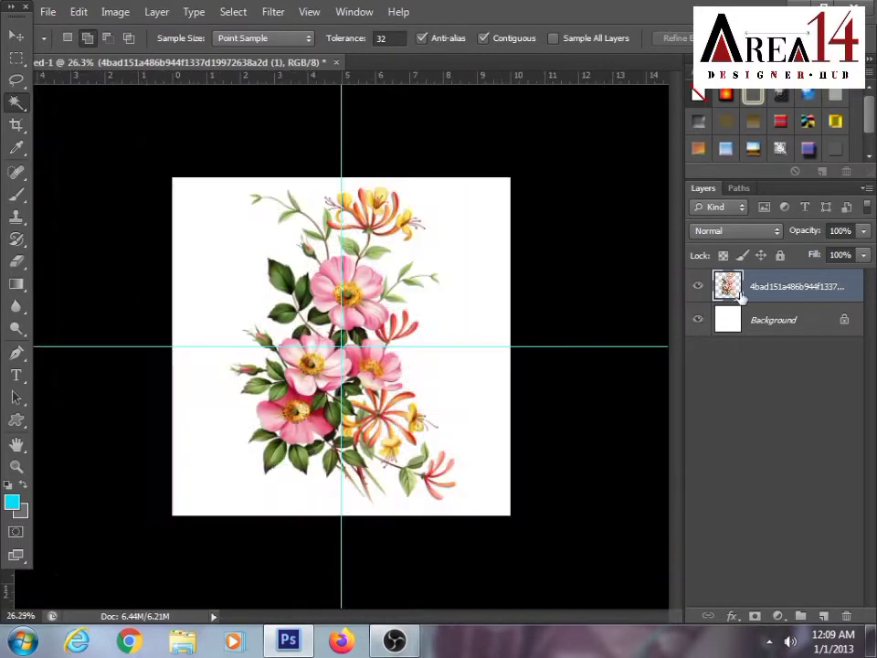
- Scale the bouquet to about 37.5% and rotate it about -23.3° at the canvas centre
key(ctrl+t)
drag(455, 189, 436, 327)
drag(463, 386, 462, 337)
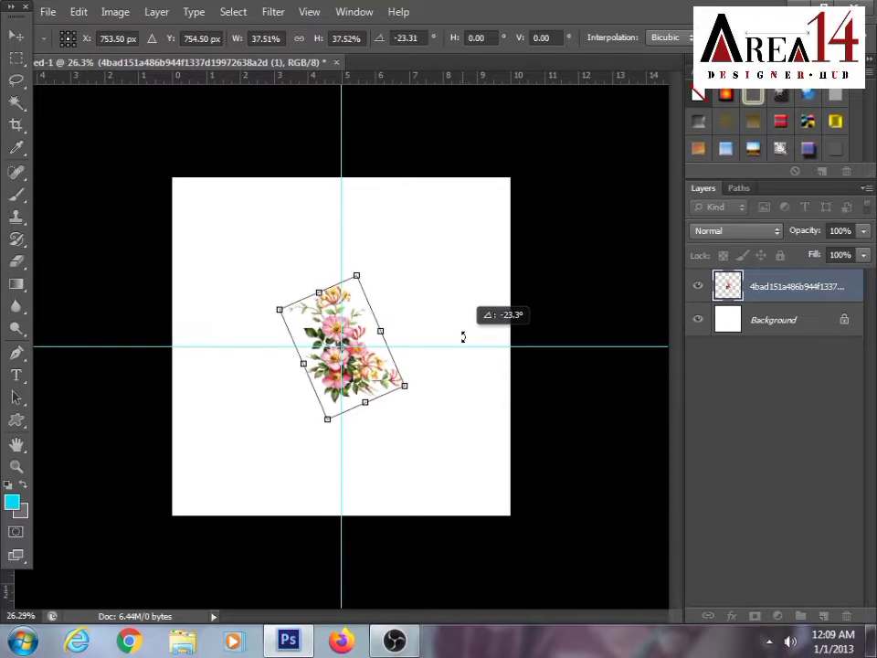
key(Return)
key(w)
- Enlarge the bouquet slightly about its centre, keeping it as a single layer
key(ctrl+j)
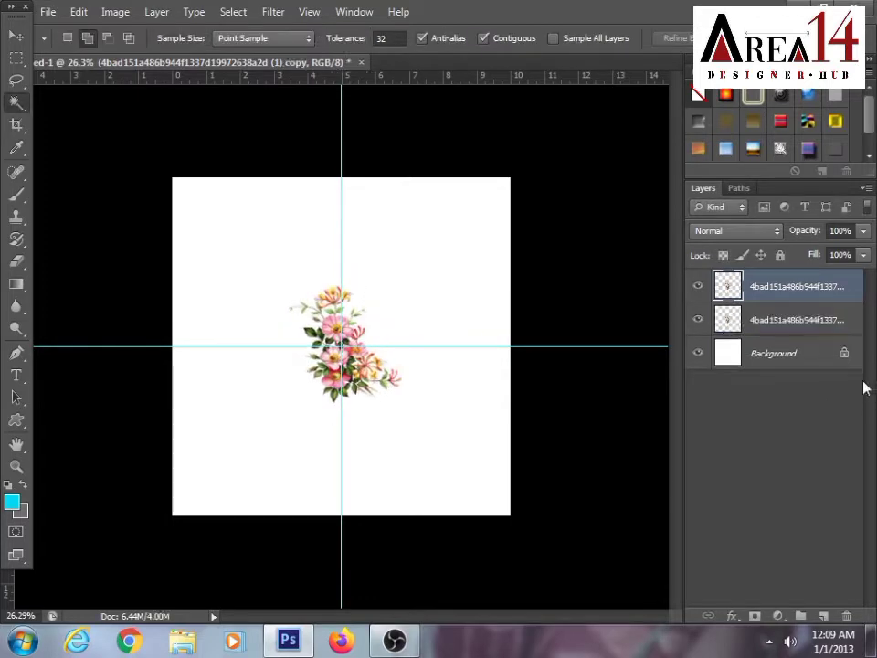
key(ctrl+z)
key(ctrl+t)
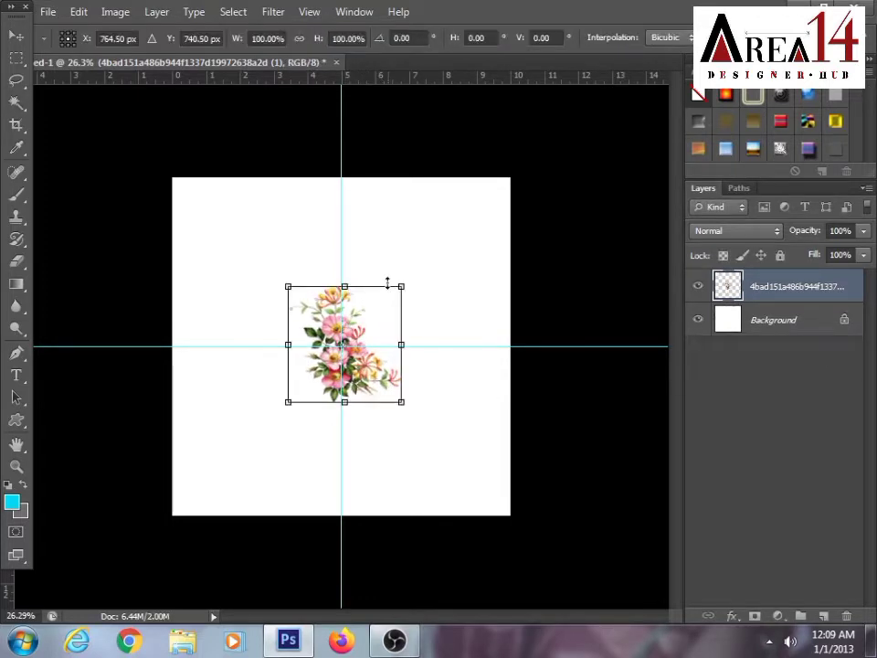
drag(403, 283, 411, 274)
key(Return)
key(w)
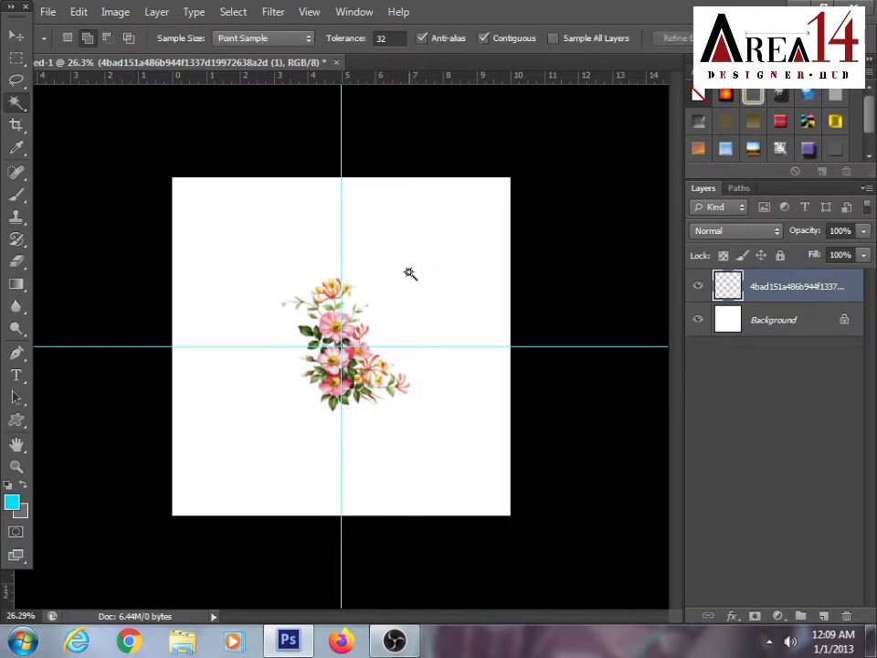
- Duplicate the bouquet layer, rotate the copy and place it straddling the canvas's left edge in the upper half
key(ctrl+j)
key(ctrl+t)
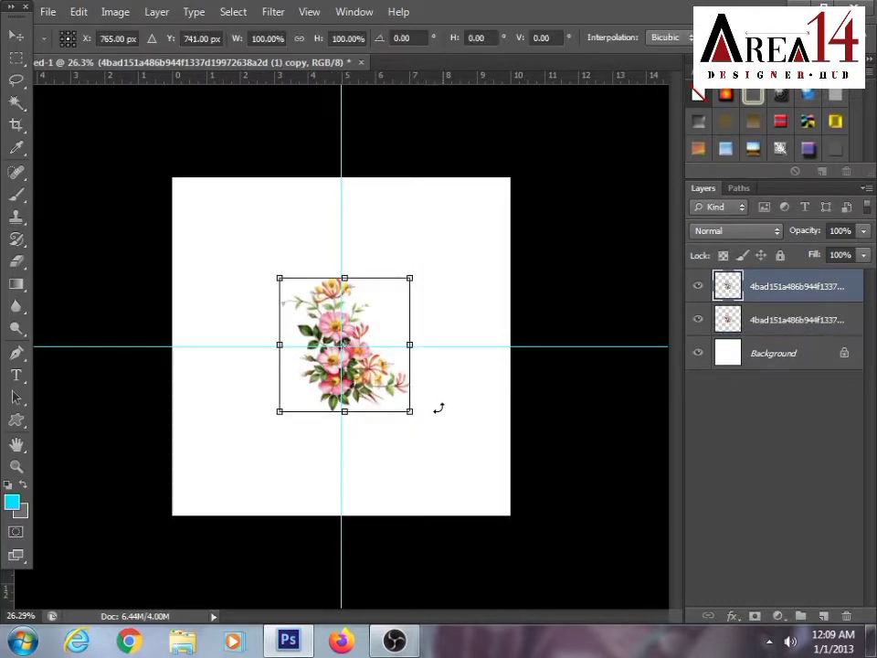
drag(438, 408, 281, 457)
drag(465, 346, 450, 243)
drag(366, 346, 189, 248)
key(Return)
key(w)
- Select the copy's part outside the left canvas edge and shift it horizontally to X 1362 px, against the right edge
ctrl+click(731, 287)
key(m)
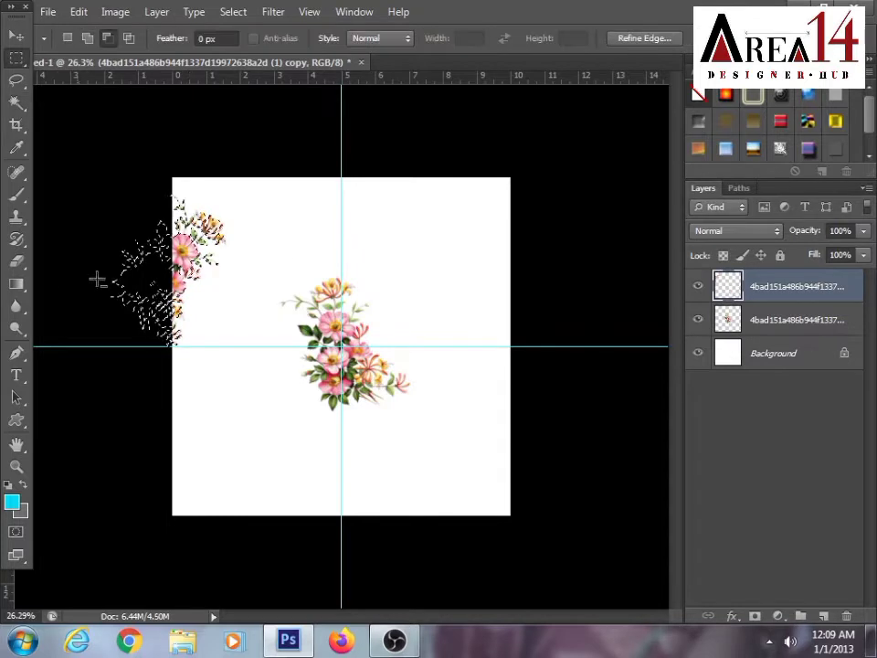
key(ctrl+alt+t)
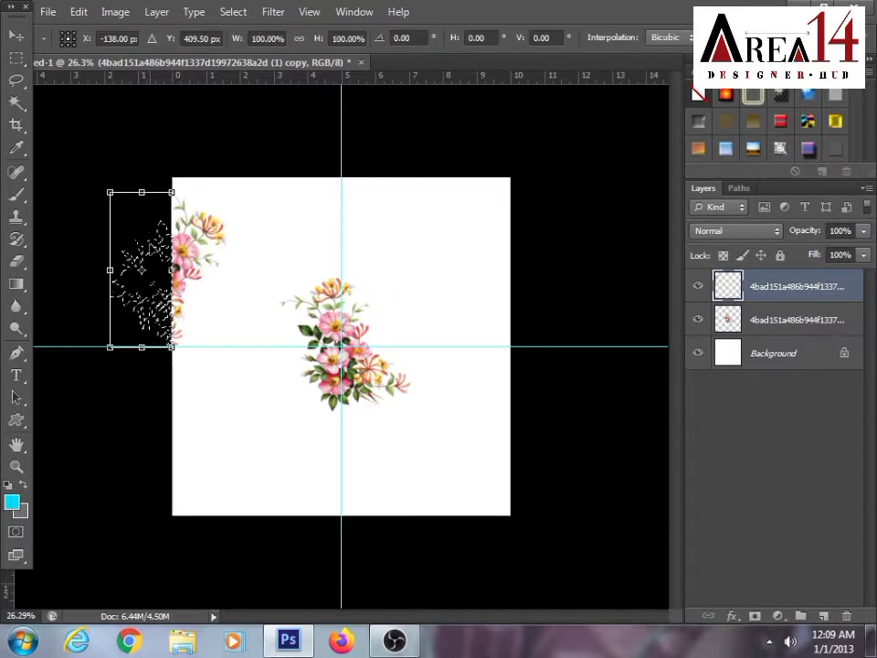
drag(159, 305, 483, 312)
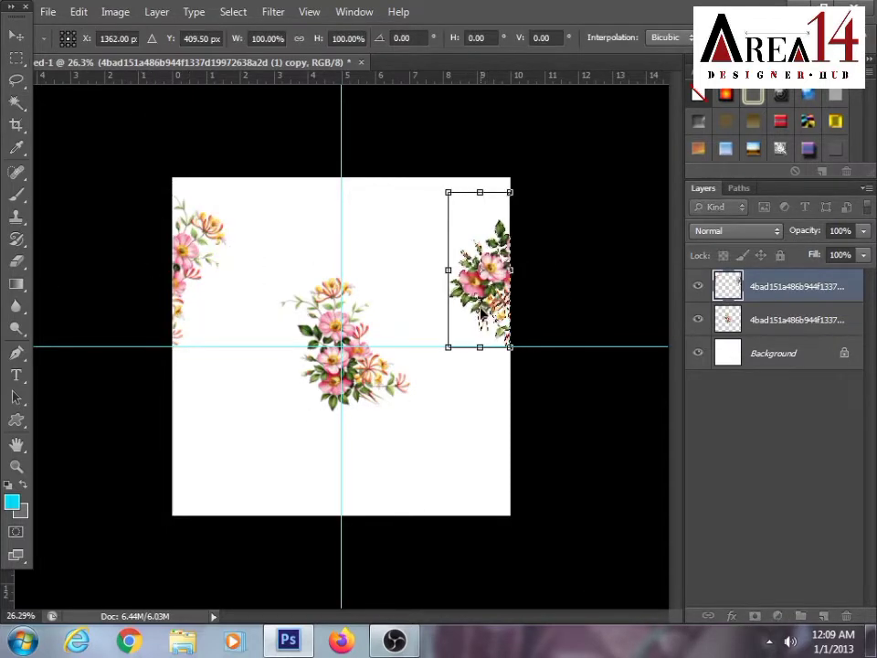
key(Return)
- Move both edge pieces of the copied bouquet up so they straddle the canvas's top edge
key(ctrl+alt+t)
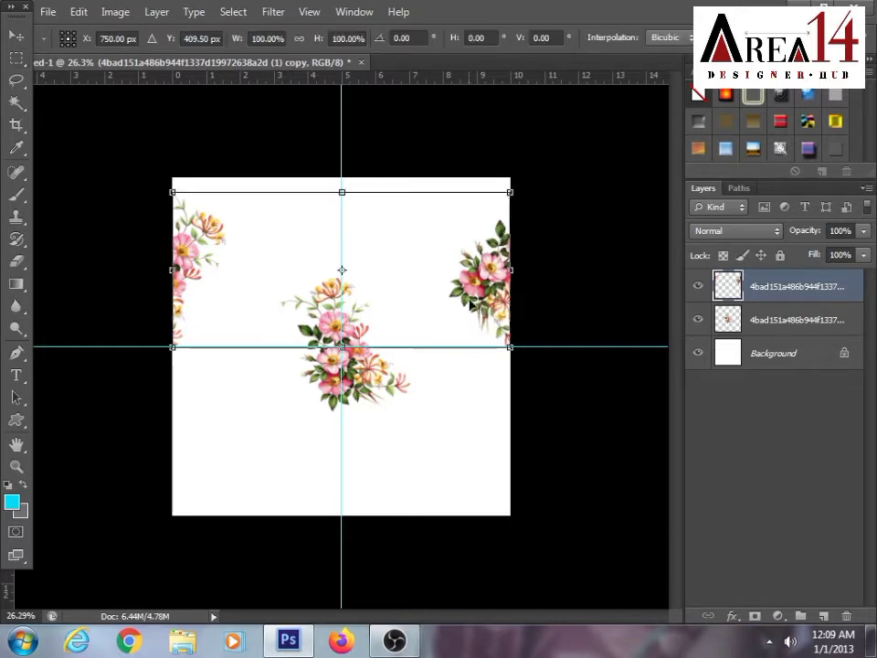
drag(471, 290, 463, 187)
key(Return)
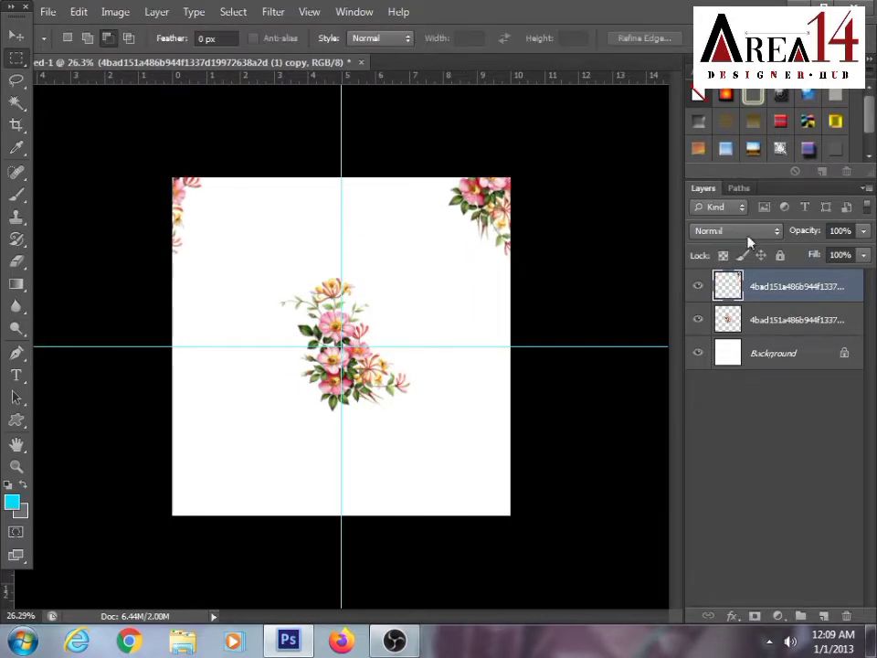
- Select the bouquet parts above the canvas, move them straight down to the bottom edge and deselect
ctrl+click(722, 284)
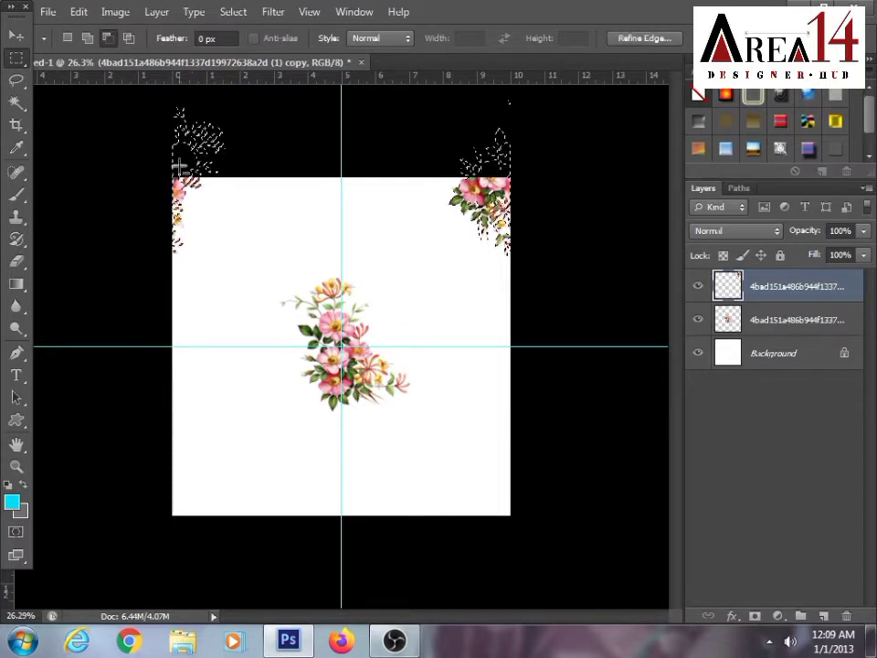
drag(166, 163, 602, 399)
key(ctrl+t)
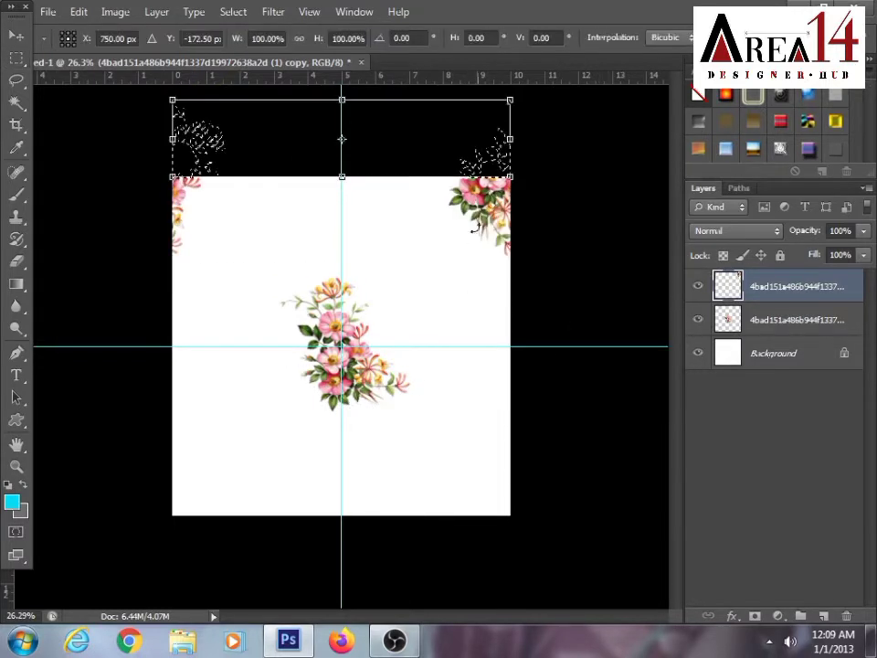
drag(477, 139, 461, 490)
key(Return)
key(ctrl+d)
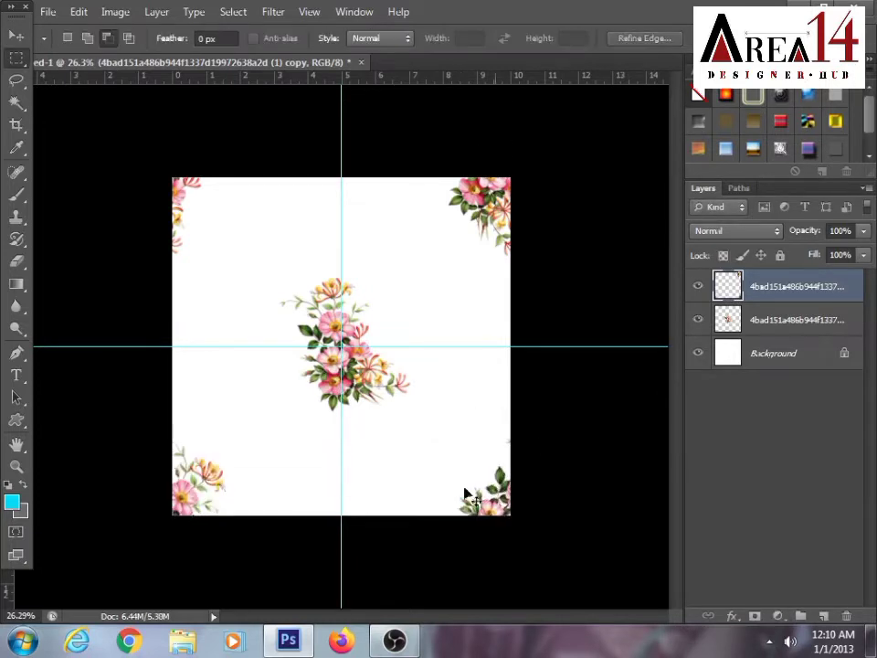
- Duplicate the central bouquet layer, rotate the copy 141.6° and centre it on the right canvas edge at X 1500 px
click(727, 320)
key(ctrl+j)
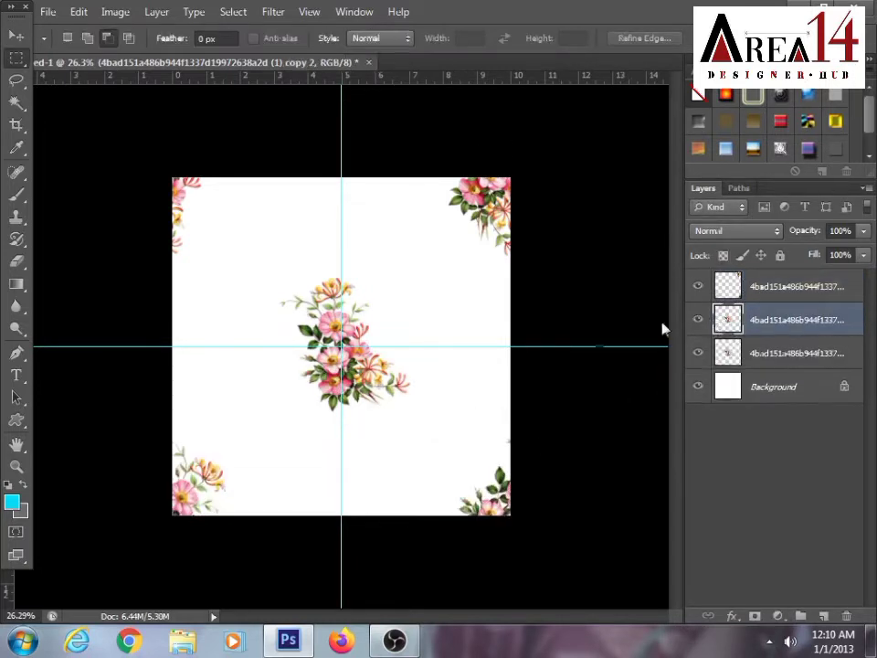
key(ctrl+t)
drag(446, 407, 204, 374)
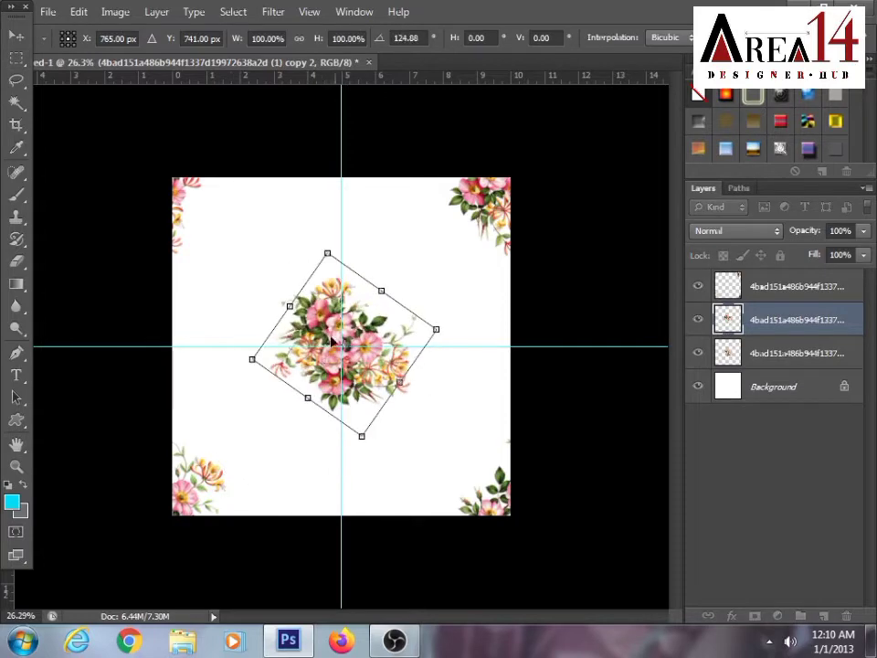
drag(343, 342, 524, 341)
drag(549, 286, 628, 300)
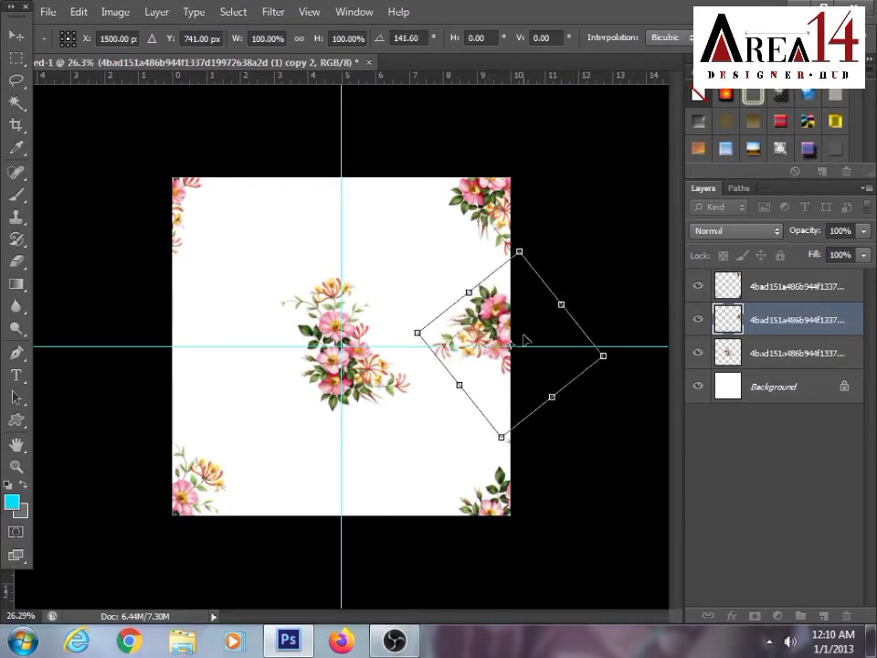
- Nudge the right-edge bouquet copy down to Y 763.82 px and apply the transform
key(Down)
key(Down)
key(Down)
key(Down)
key(Down)
key(Down)
key(Down)
key(Down)
key(Down)
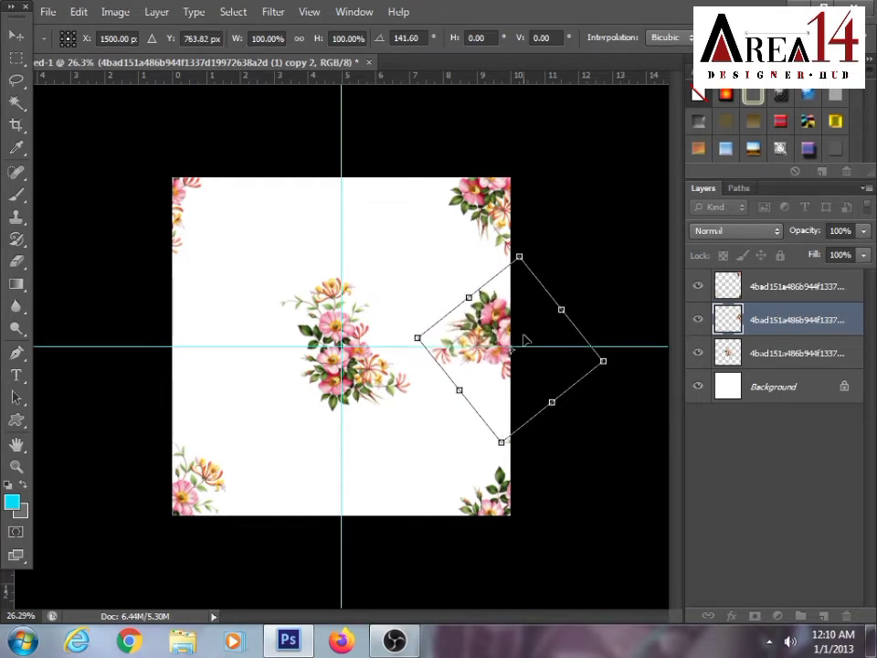
key(Return)
- Select the copy's part beyond the right canvas edge, move it horizontally to X 171.5 px at the left edge and deselect
ctrl+click(738, 331)
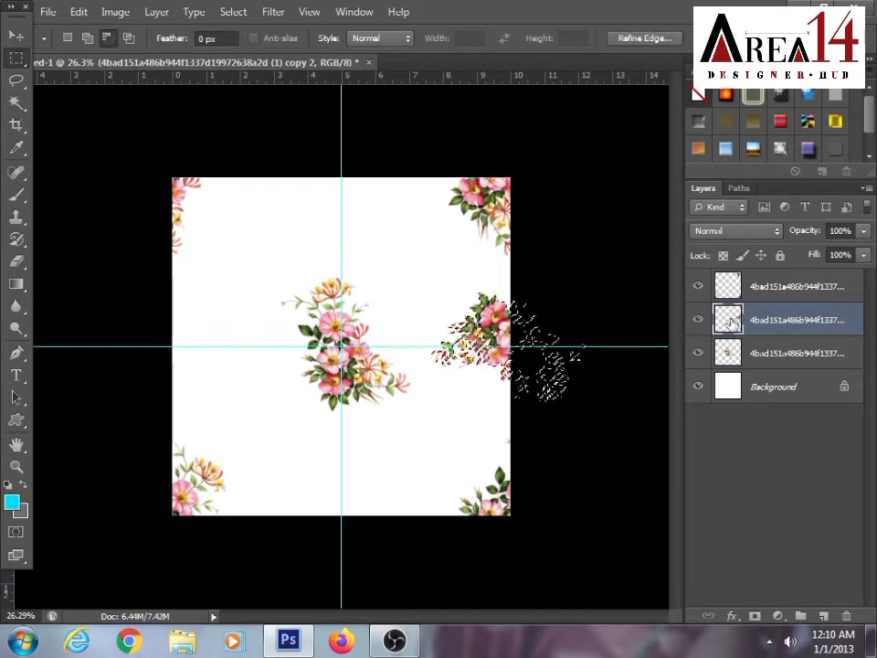
drag(377, 250, 537, 589)
key(ctrl+t)
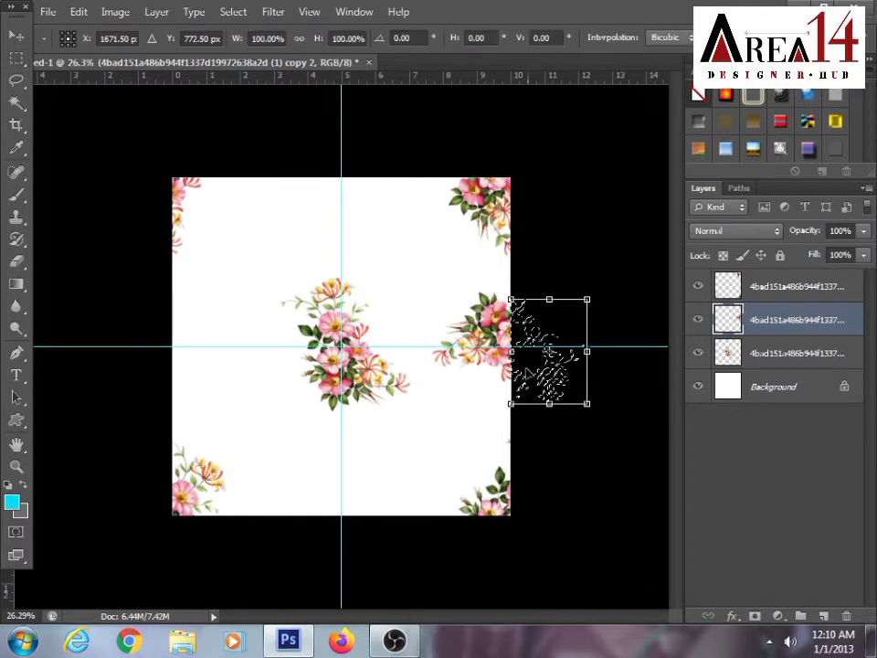
drag(571, 334, 233, 334)
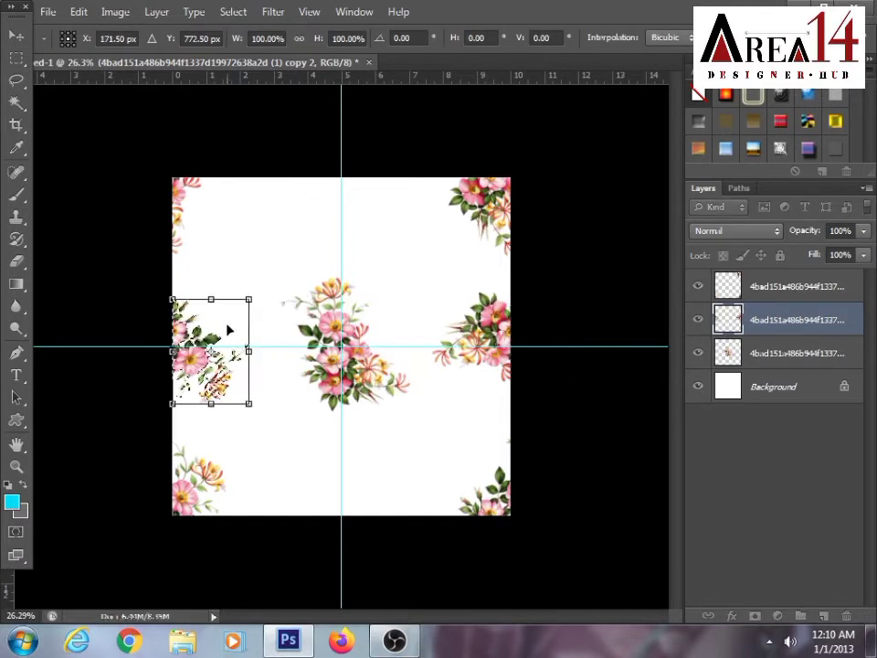
key(Return)
key(ctrl+d)
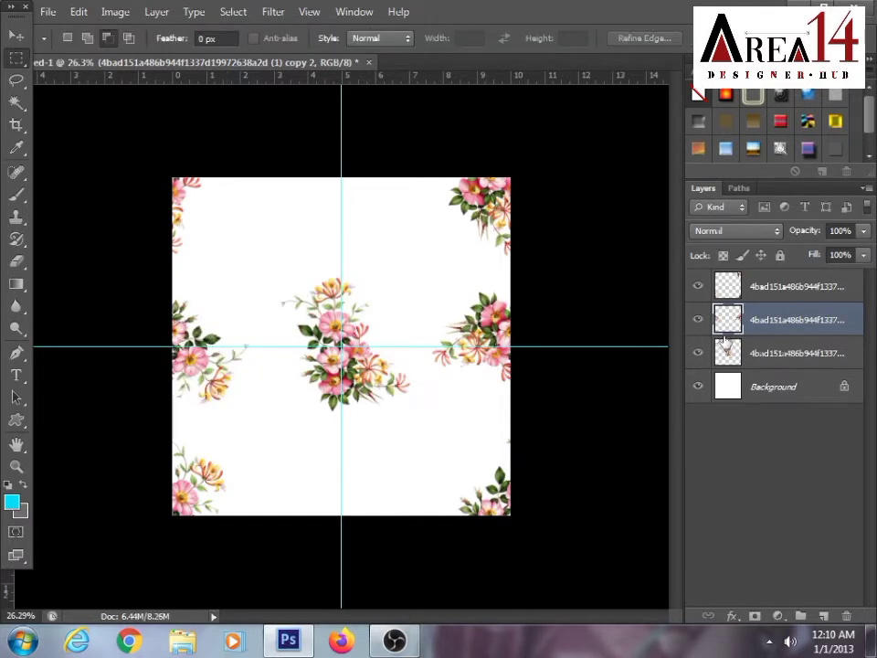
- Duplicate the central bouquet layer, rotate the copy -83.04° and place it across the top canvas edge at X 609.30 px, Y 49.86 px
click(739, 360)
key(ctrl+j)
key(ctrl+t)
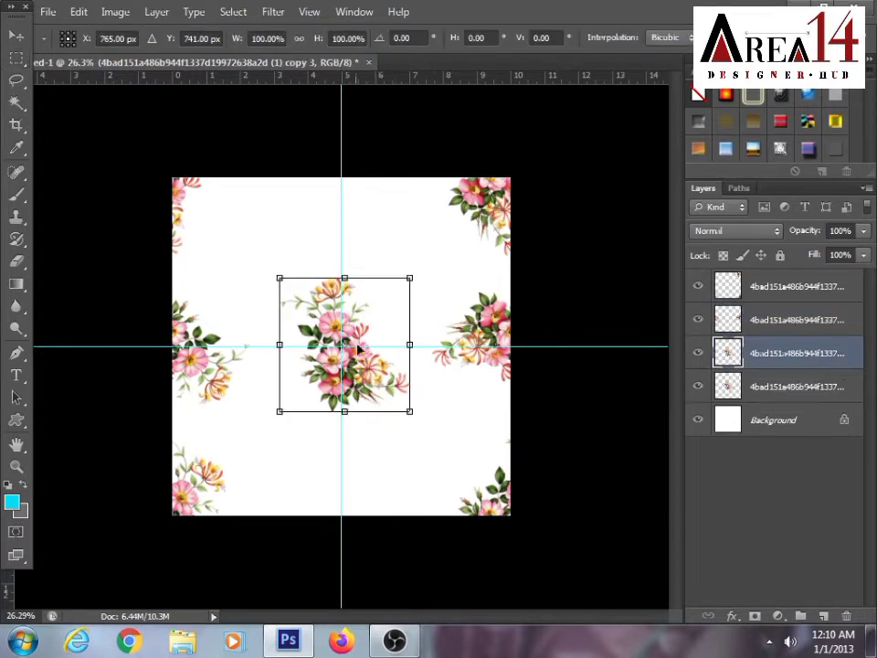
drag(451, 323, 324, 209)
drag(351, 317, 314, 163)
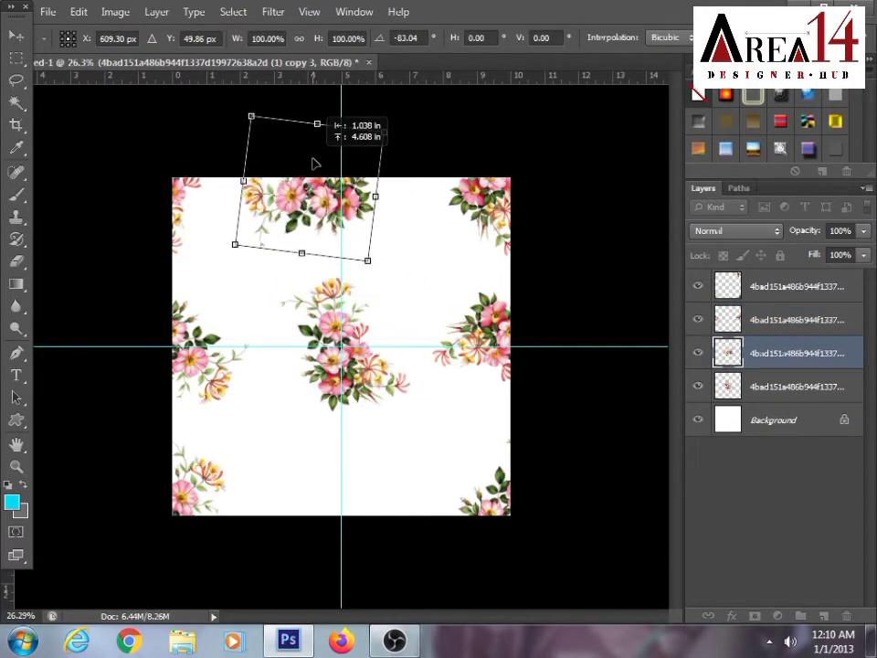
key(Return)
- Select the top-edge copy's part above the canvas and move it straight down 10 in to the bottom edge
key(b)
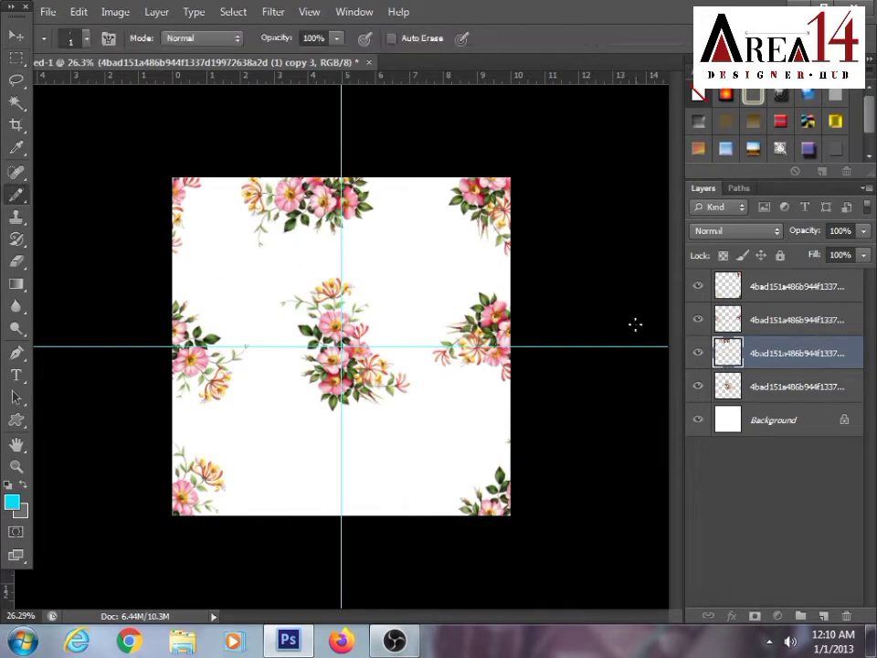
key(m)
ctrl+click(723, 349)
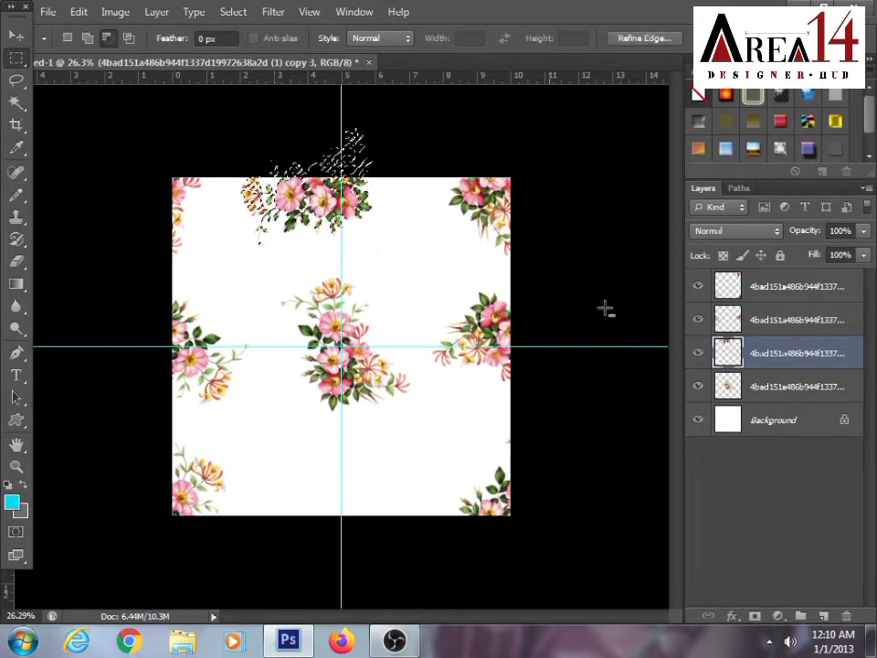
drag(224, 165, 593, 456)
key(ctrl+t)
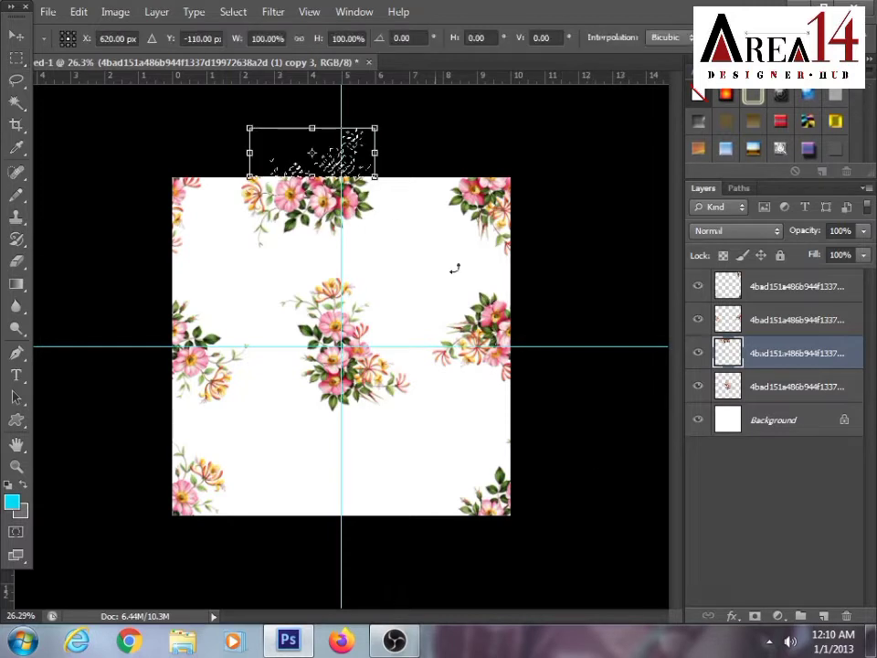
drag(309, 160, 306, 489)
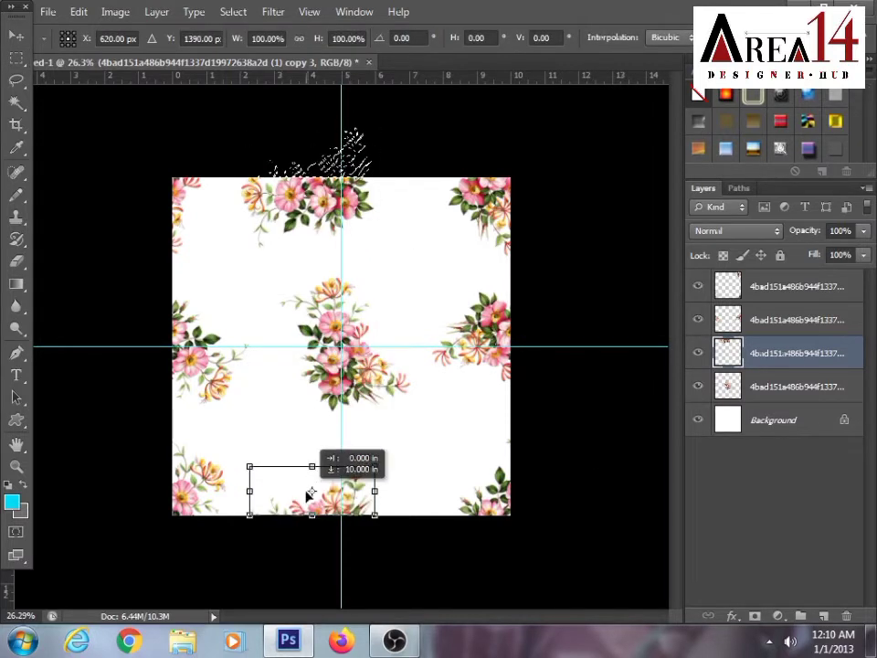
key(Return)
key(ctrl+z)
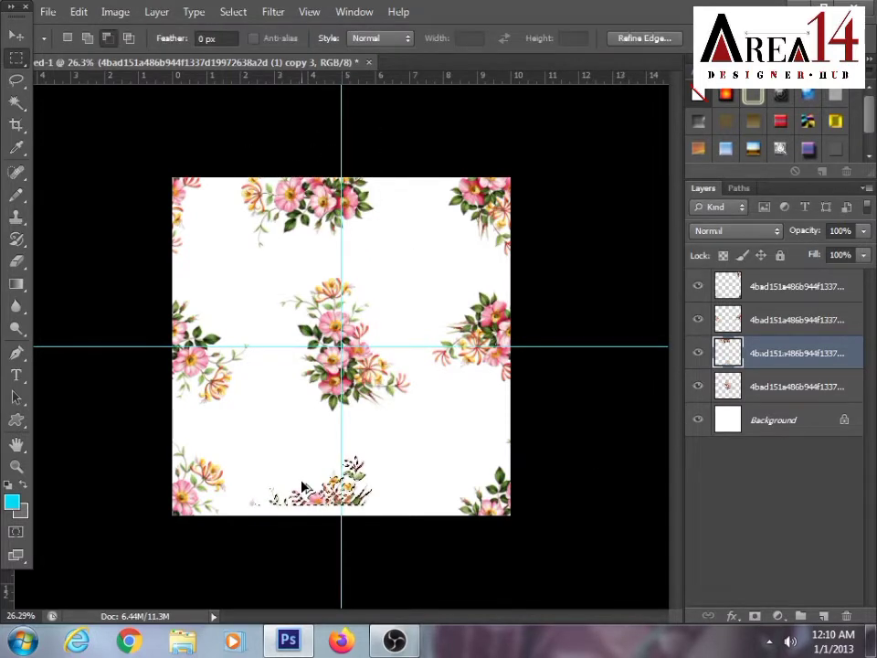
key(ctrl+t)
drag(309, 163, 298, 501)
key(Return)
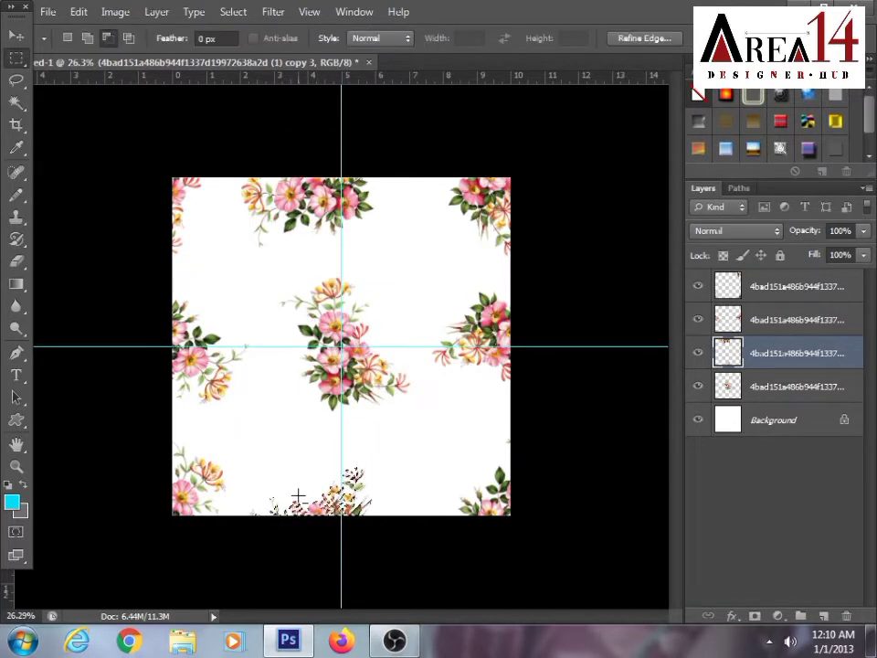
- Try shifting the wrapped top-edge copy horizontally to X 852 px, and delete that copy's layer
key(ctrl+t)
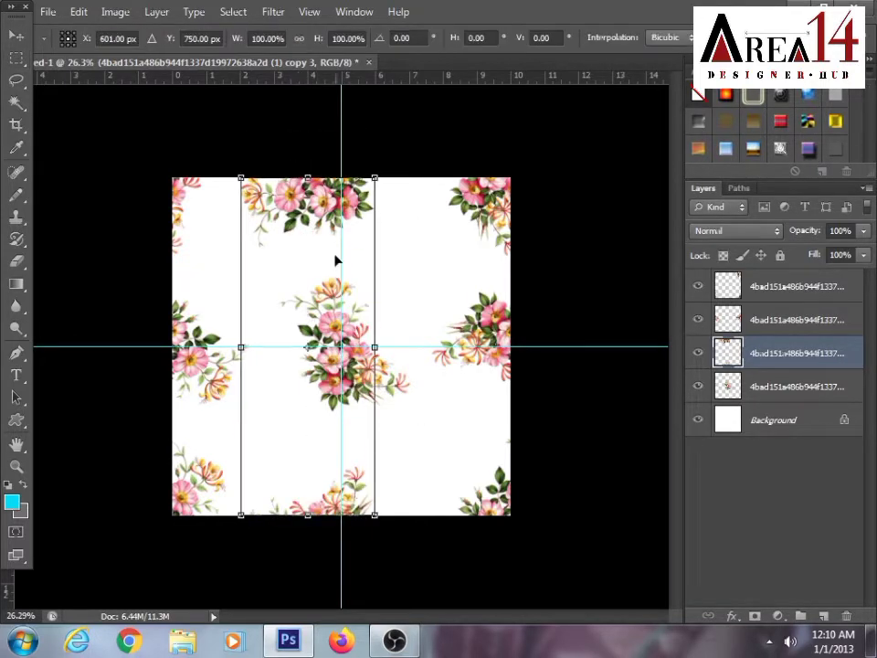
drag(335, 260, 393, 275)
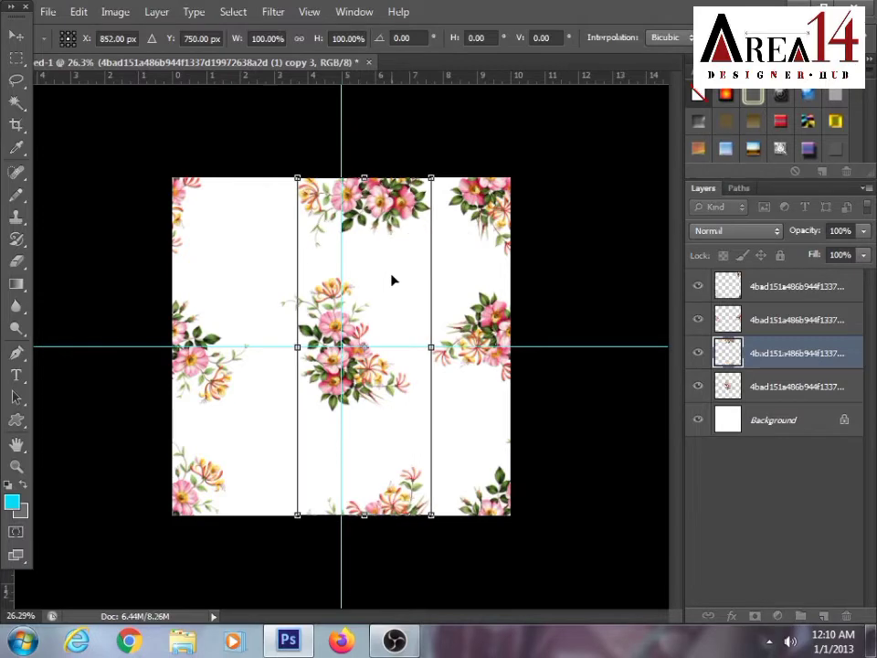
key(Return)
key(Delete)
- Duplicate the central bouquet, rotate the copy -130.02° and place it over the top canvas edge at X 414.70 px, Y 156.19 px
key(ctrl+j)
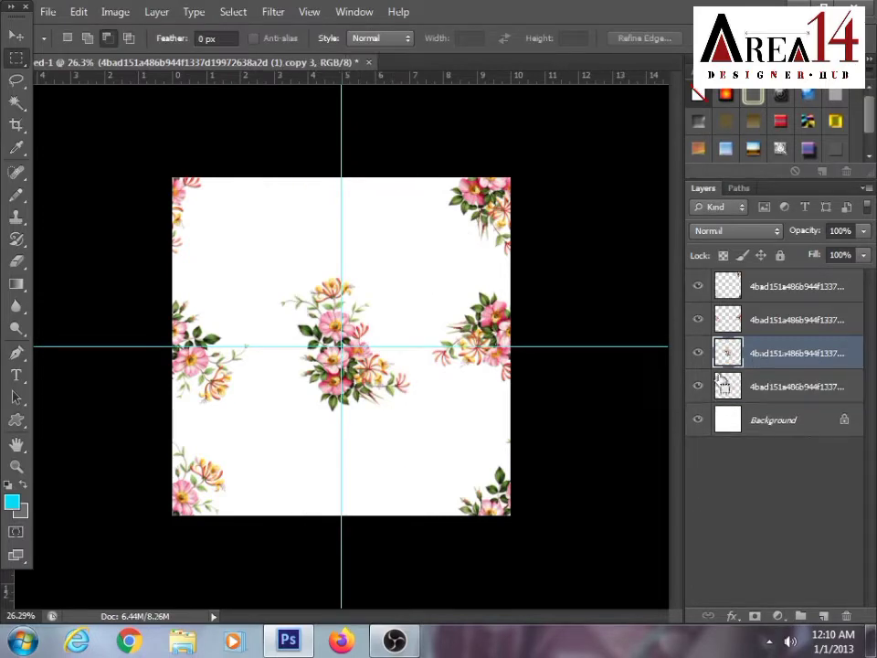
key(ctrl+t)
drag(449, 425, 277, 256)
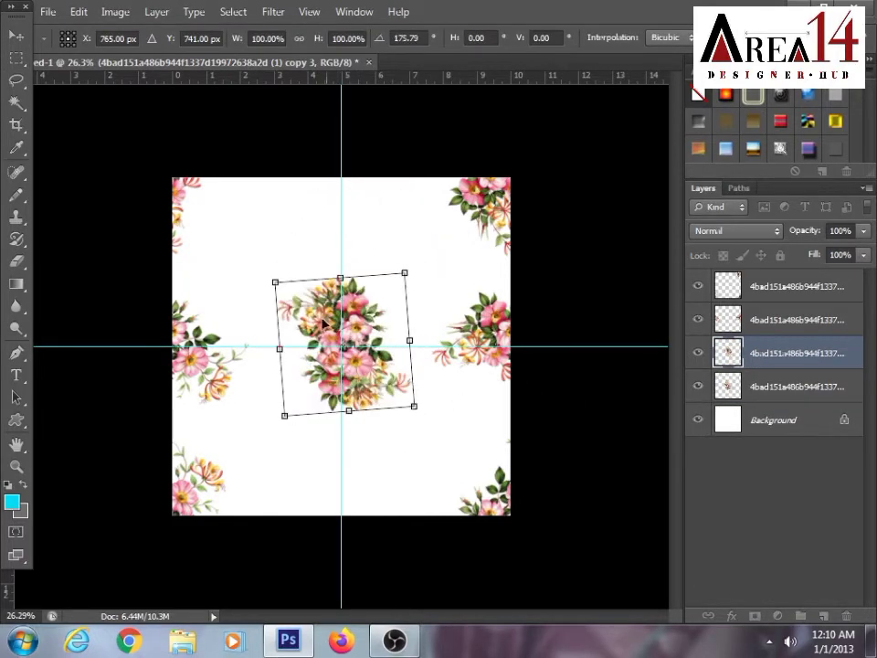
drag(365, 294, 315, 379)
drag(271, 250, 289, 207)
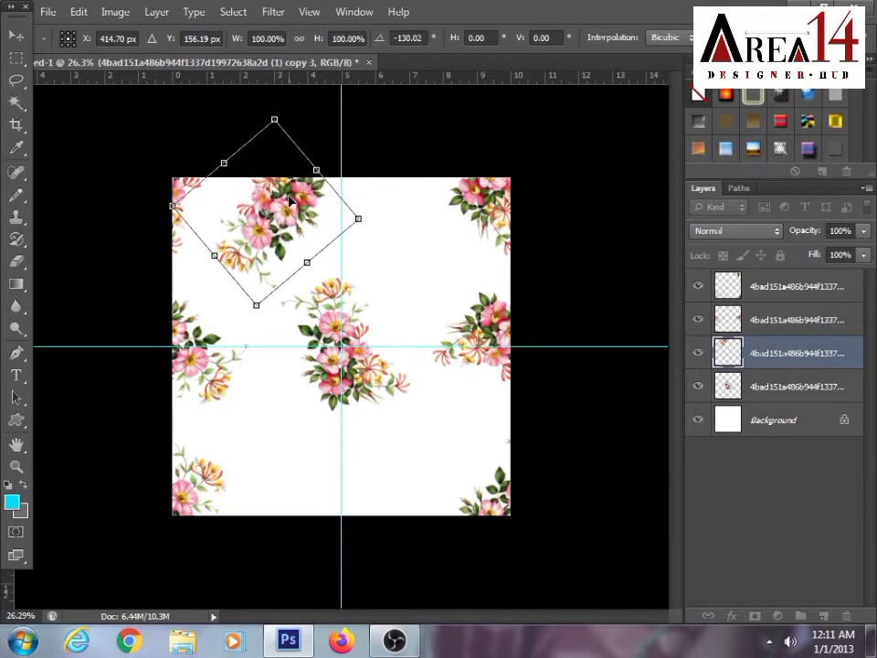
key(Return)
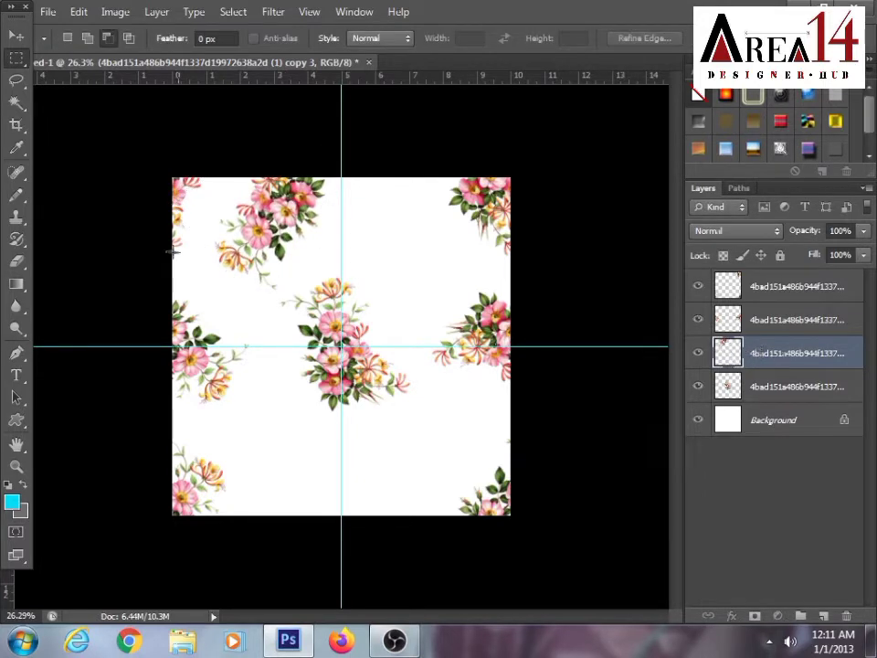
- Select the new copy's part above the canvas, move it straight down to Y 1404.50 px at the bottom edge and deselect
ctrl+click(729, 357)
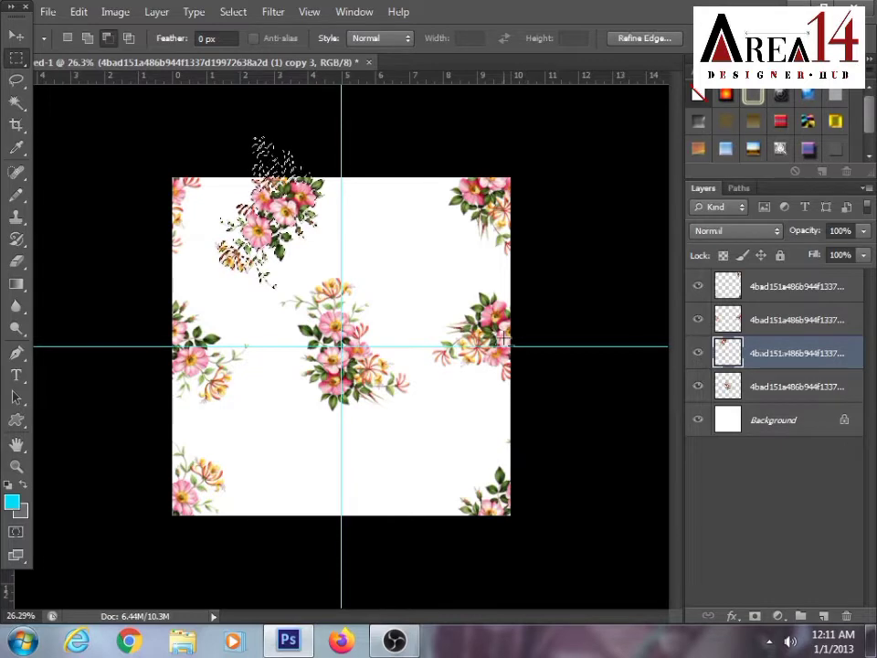
drag(162, 145, 544, 476)
key(ctrl+t)
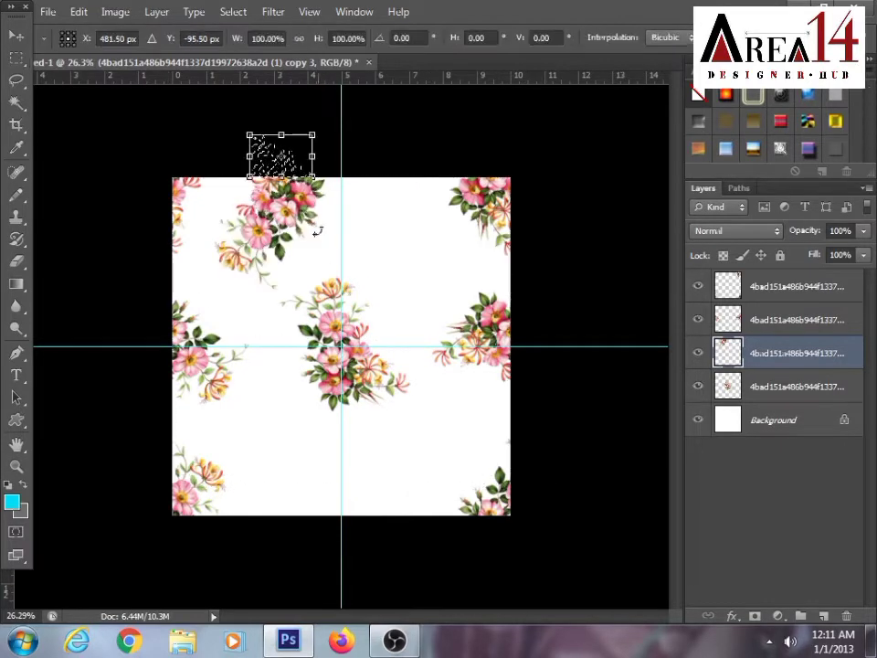
drag(296, 165, 292, 501)
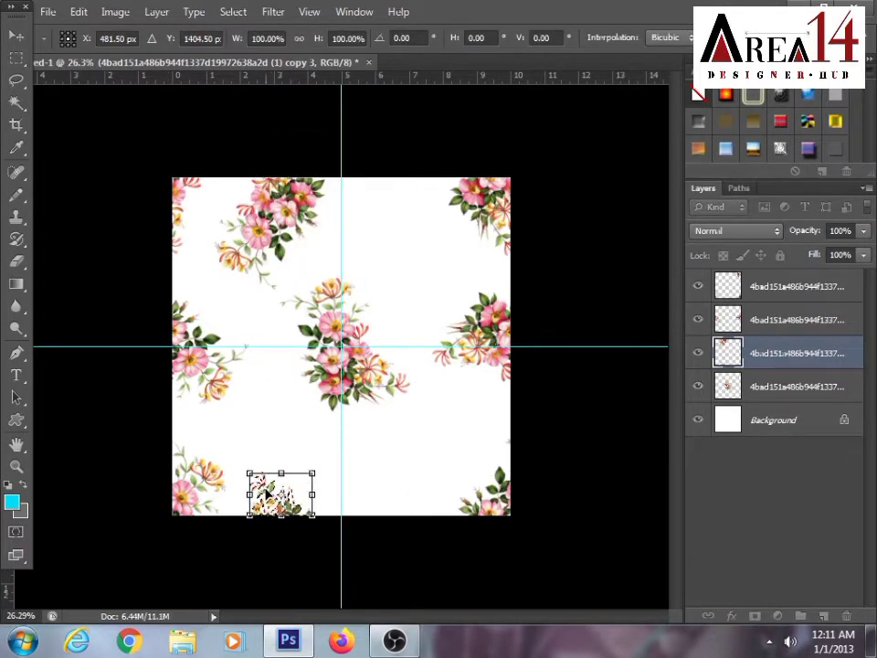
key(Return)
key(ctrl+d)
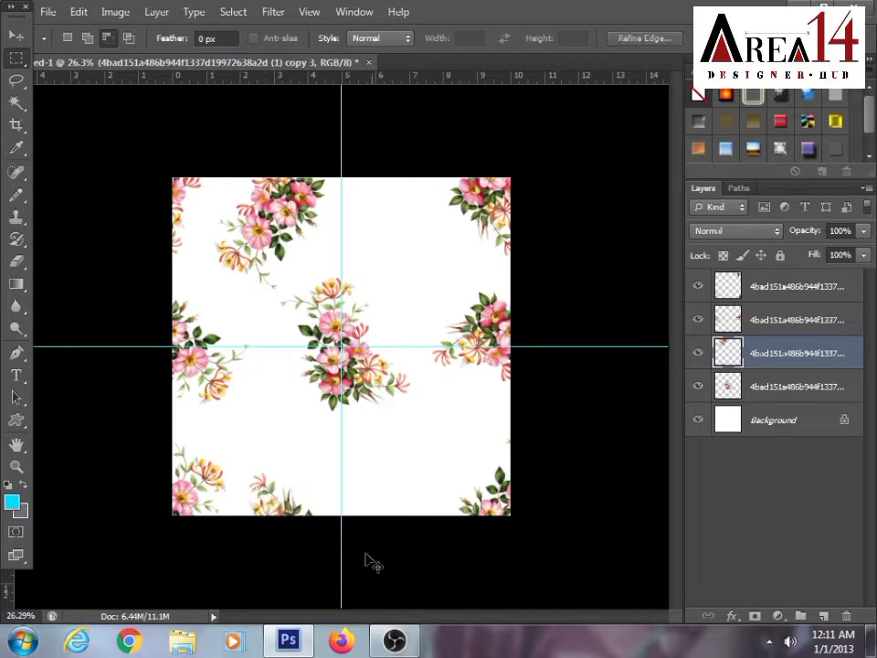
- Move the central bouquet down and slightly left to X 725 px, Y 875 px
scroll(372, 535, up, 3)
key(v)
click(351, 331)
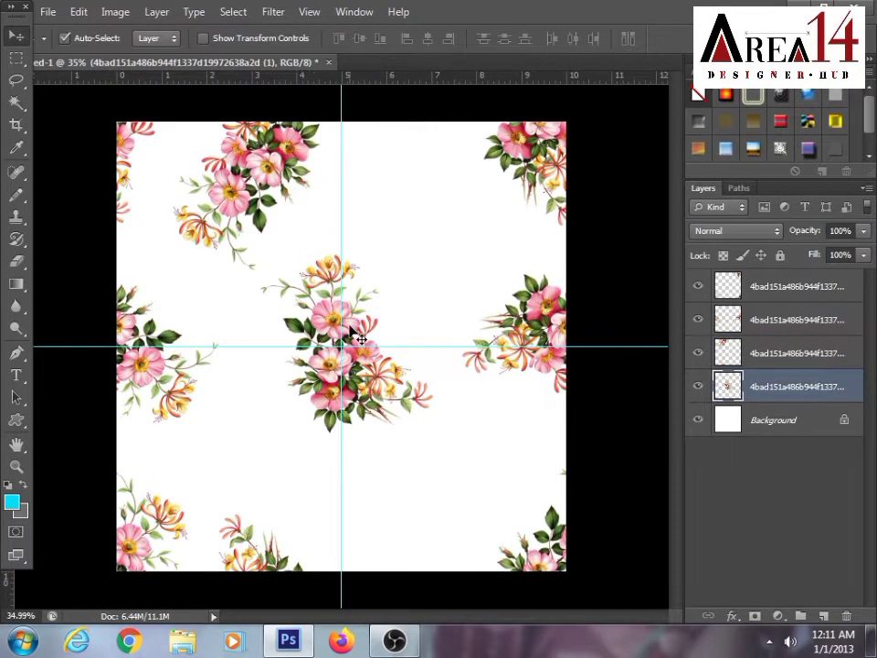
key(ctrl+t)
drag(358, 312, 345, 351)
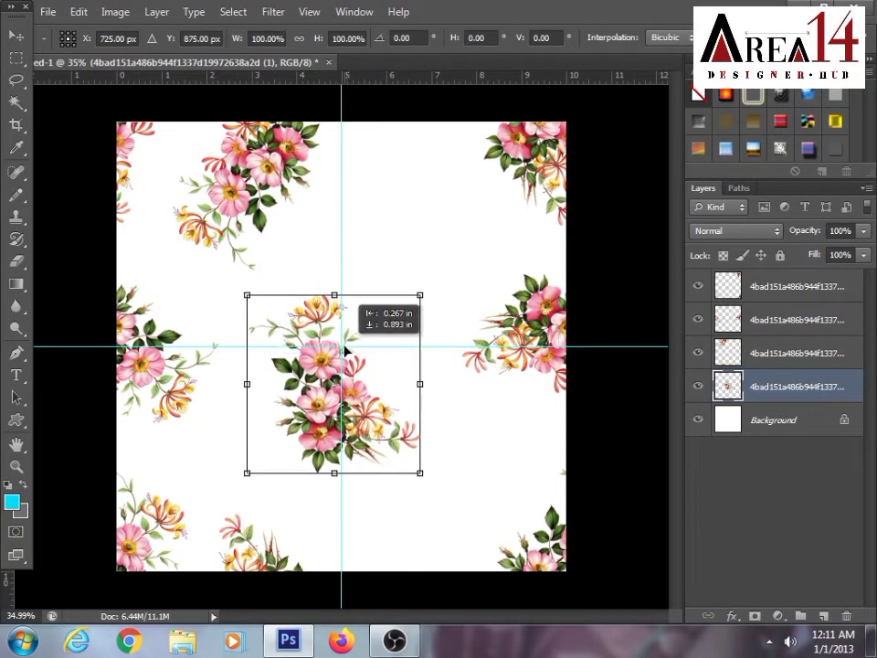
key(Return)
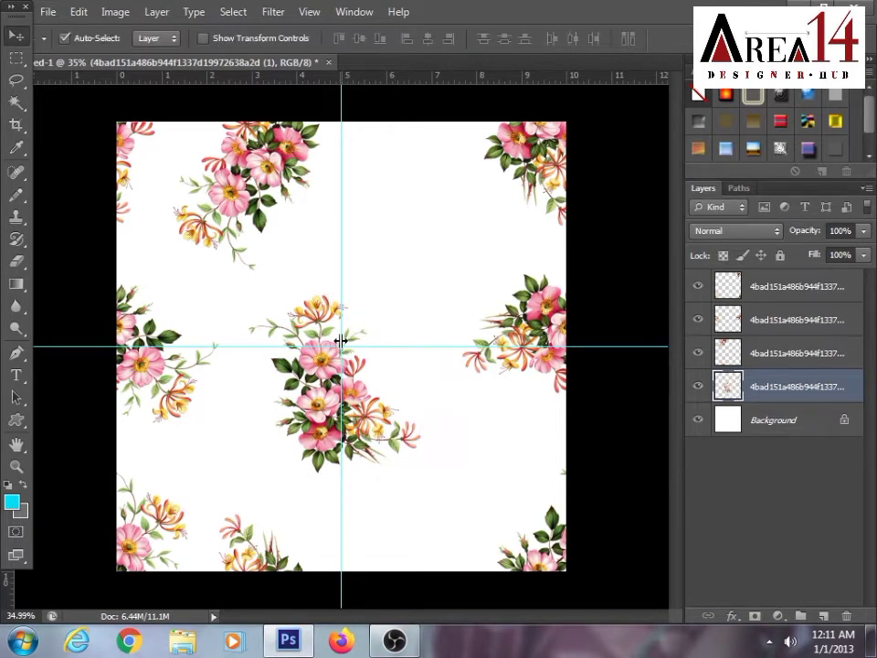
- Duplicate the central bouquet, rotate the copy 18.22° and place it over the top canvas edge at X 979.29 px, Y 209.29 px
key(ctrl+j)
key(ctrl+t)
drag(479, 430, 283, 241)
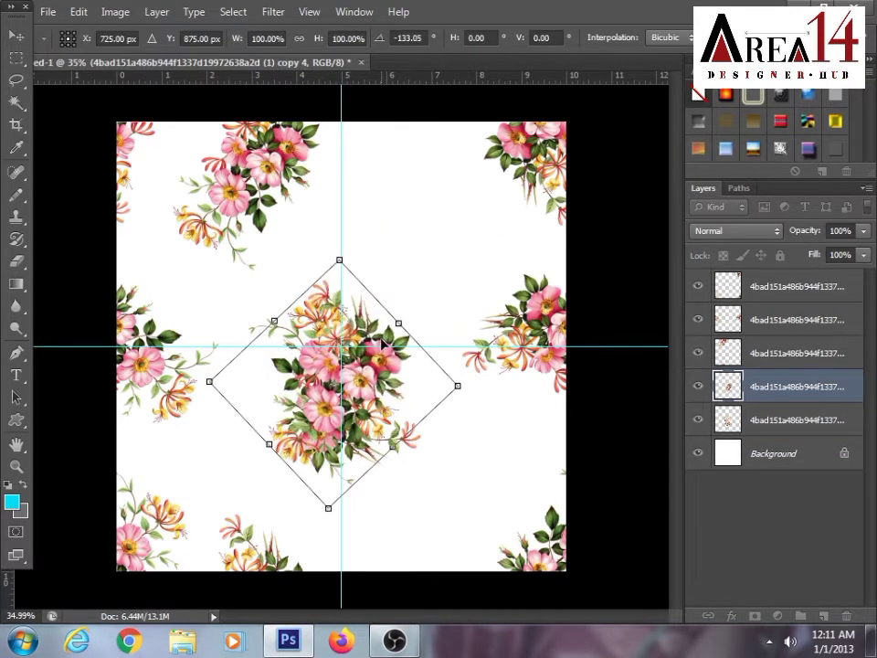
drag(383, 344, 456, 105)
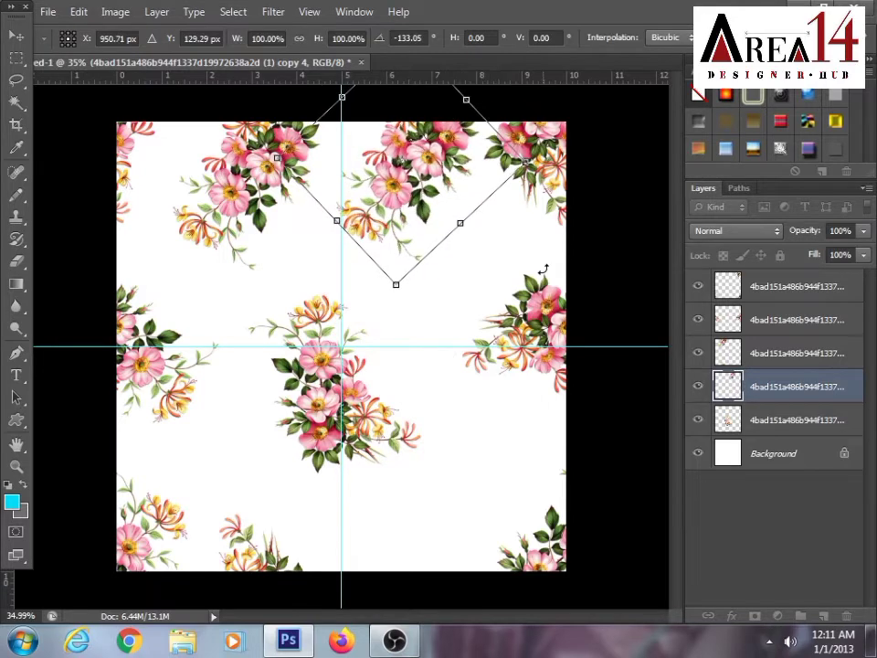
drag(543, 270, 306, 14)
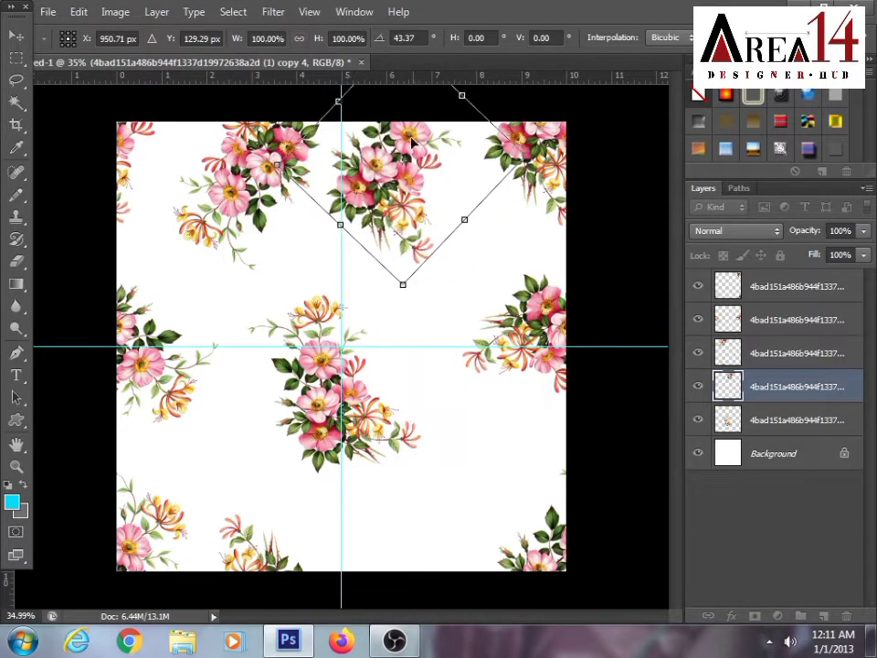
drag(411, 141, 448, 202)
drag(578, 280, 570, 197)
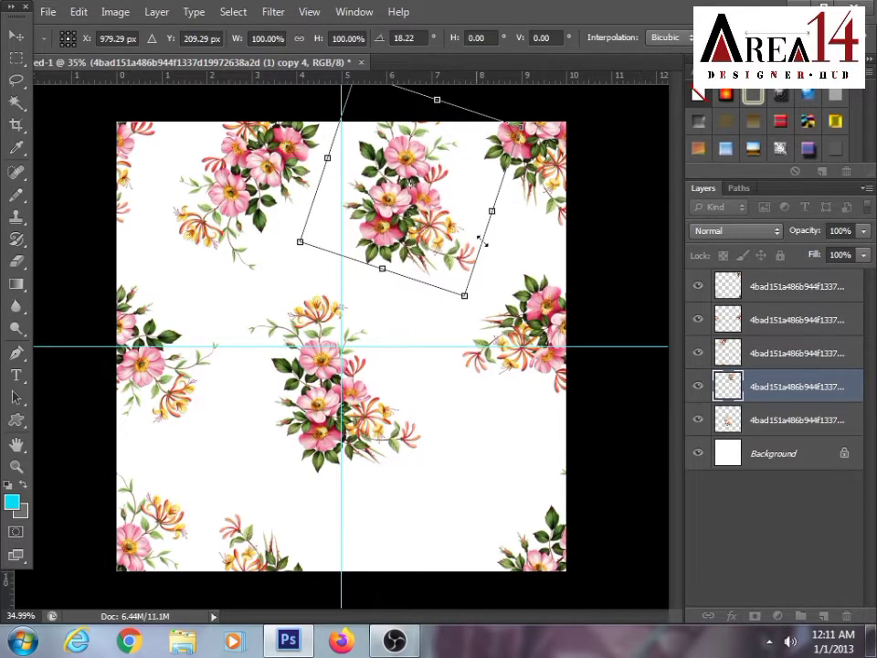
key(Return)
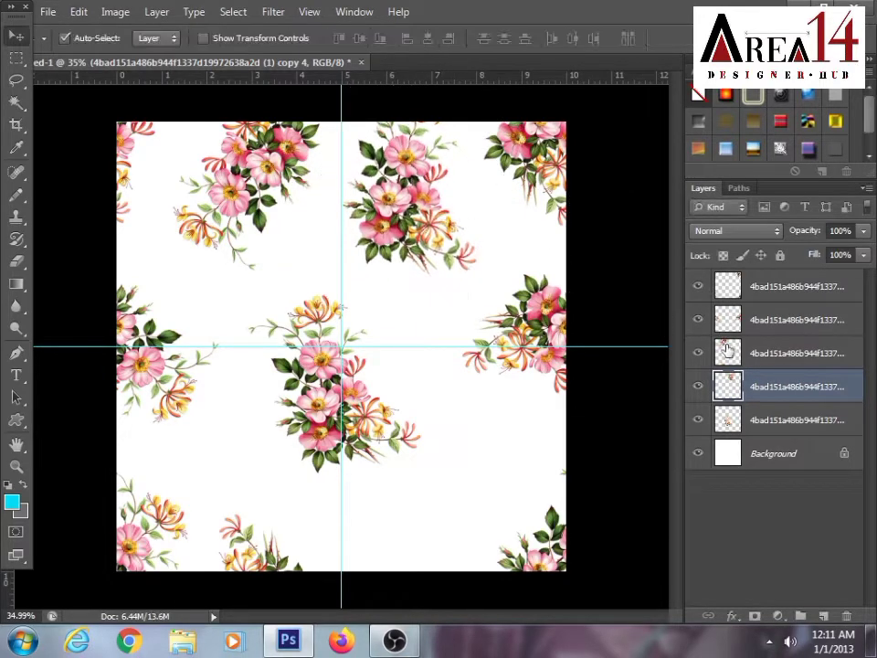
- Select only the part of the 18.22° bouquet copy that extends above the canvas
ctrl+click(727, 391)
key(m)
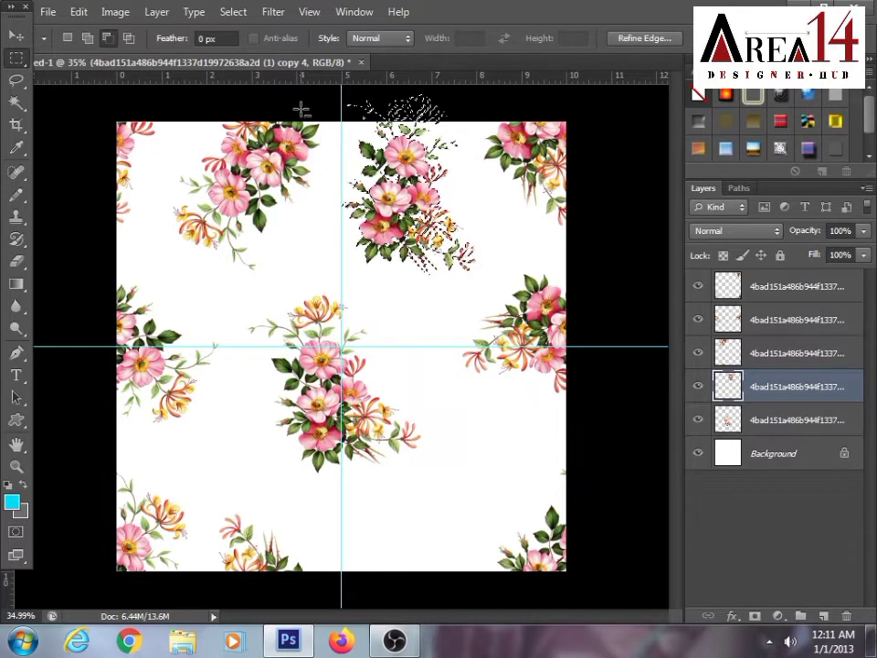
drag(308, 121, 579, 404)
key(ctrl+t)
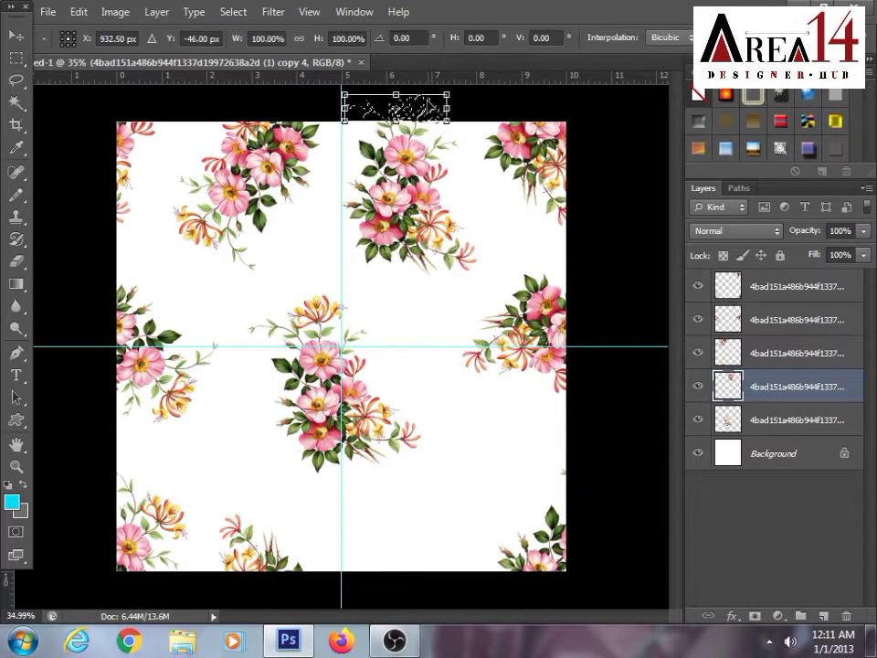
mouse_move(395, 119)
mouse_down()
mouse_move(430, 334)
mouse_move(434, 490)
mouse_move(436, 473)
mouse_up()
key(Return)
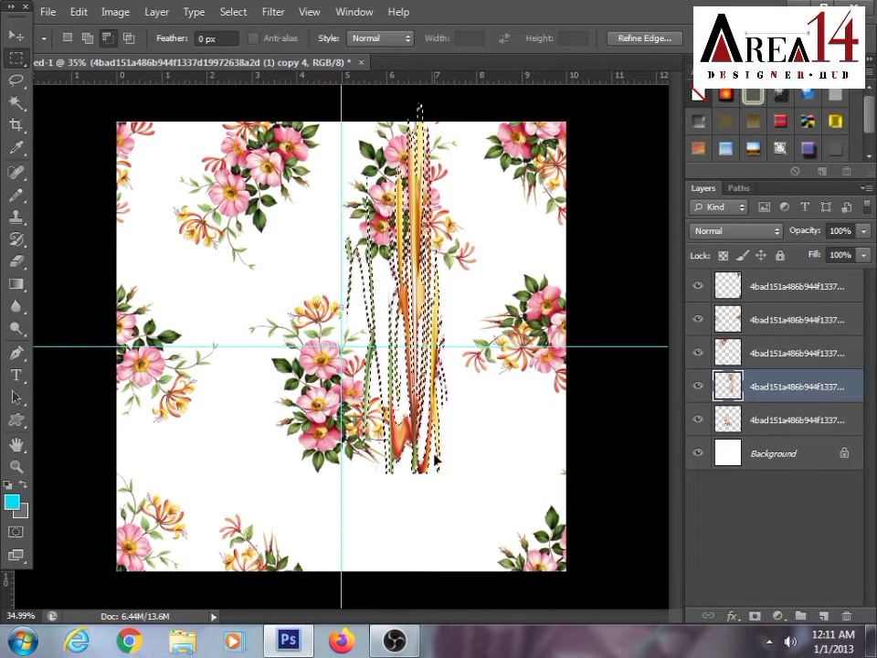
key(ctrl+z)
- Move the selected bouquet part straight down to Y 1454 px at the bottom canvas edge and deselect
key(ctrl+t)
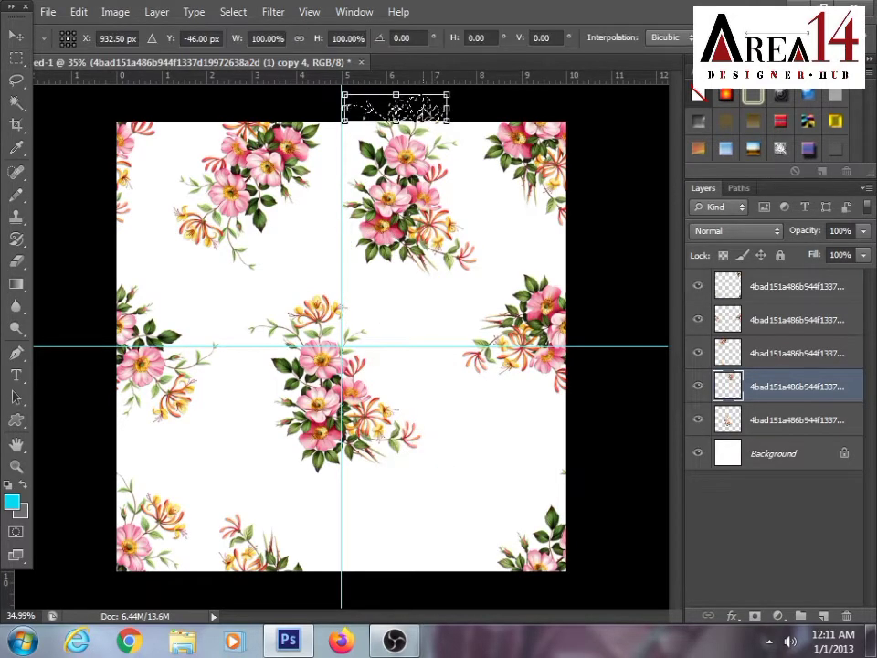
drag(448, 113, 449, 561)
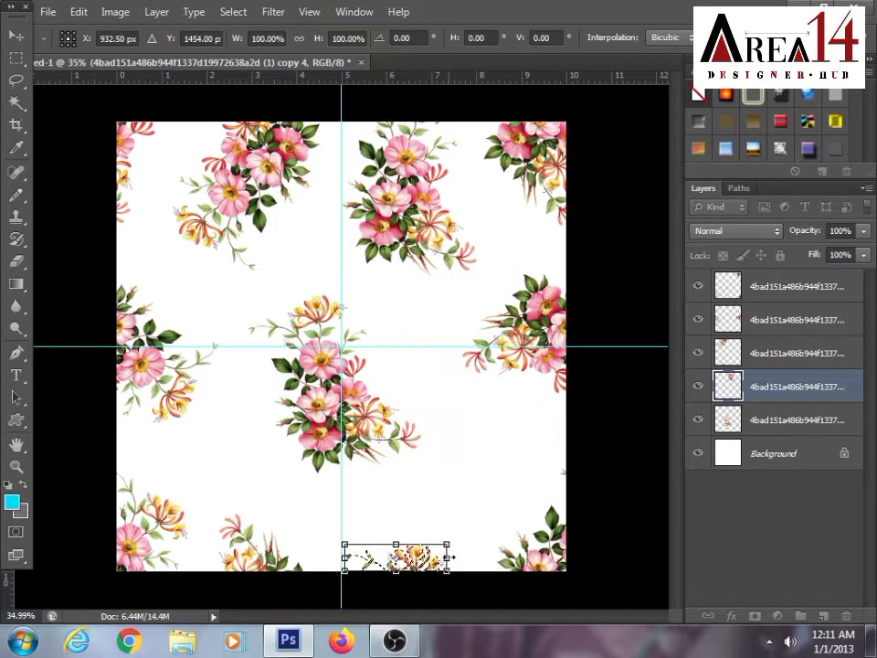
key(Return)
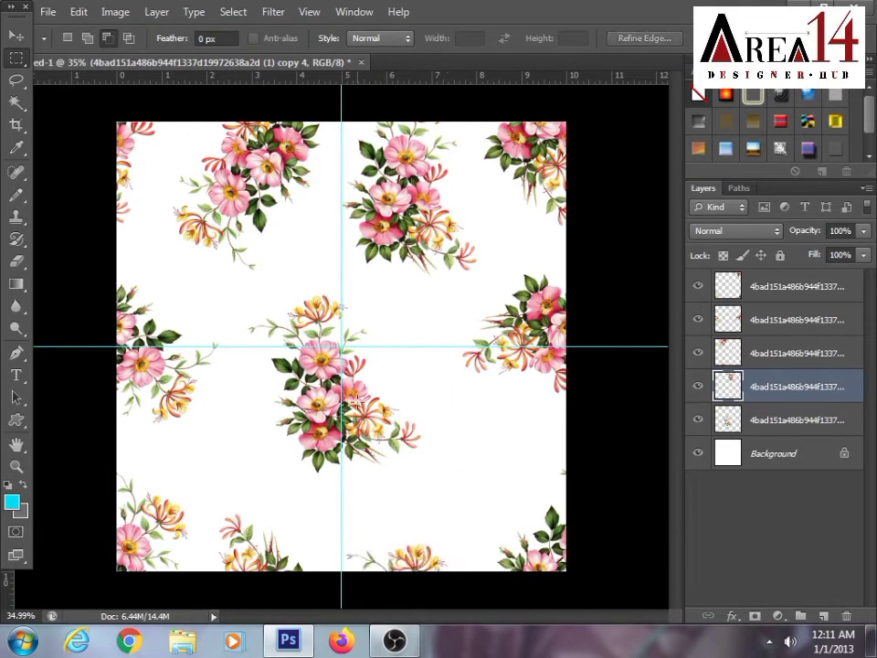
- Nudge the central bouquet slightly further down and apply the transform
key(v)
click(317, 405)
key(ctrl+t)
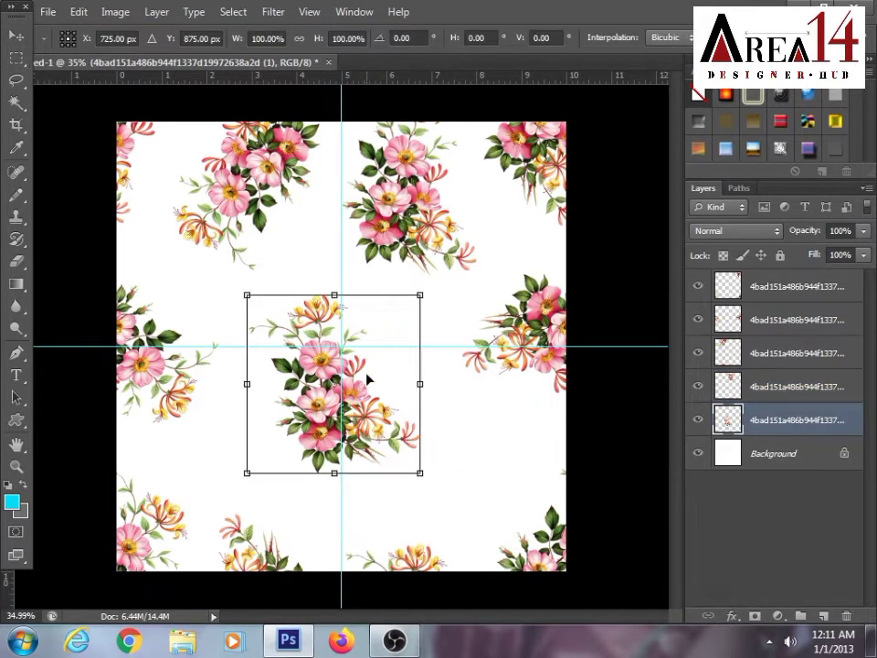
drag(366, 378, 370, 385)
key(Return)
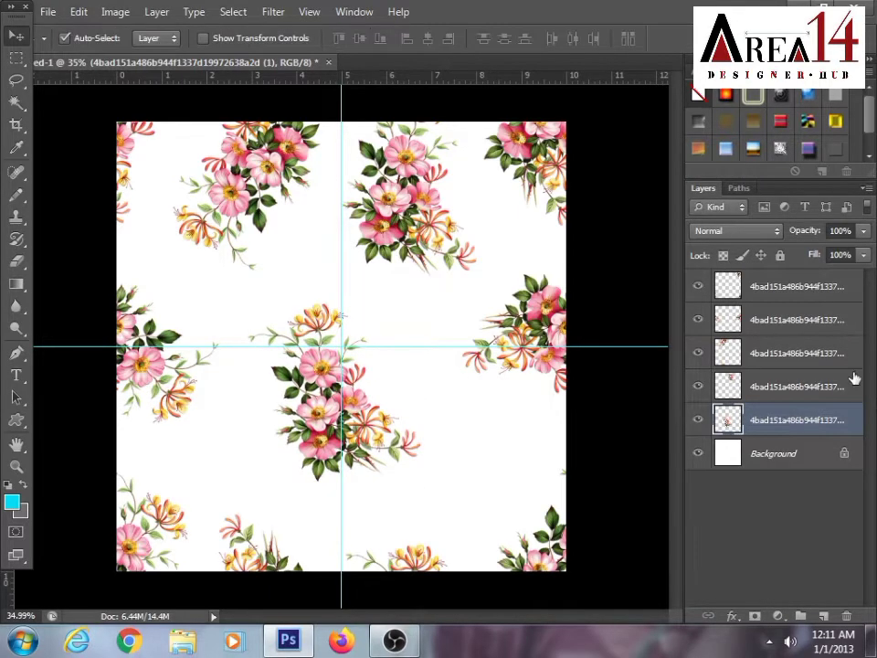
- Add a new layer directly above the background and fill the whole canvas area with the cyan foreground color
click(732, 464)
key(ctrl+shift+n)
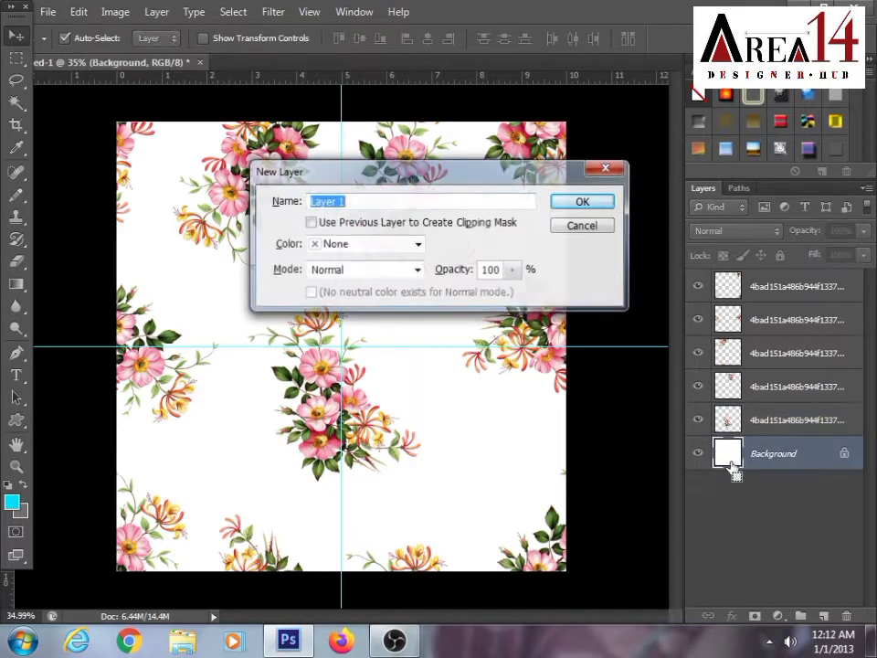
key(Return)
key(ctrl+a)
key(alt+BackSpace)
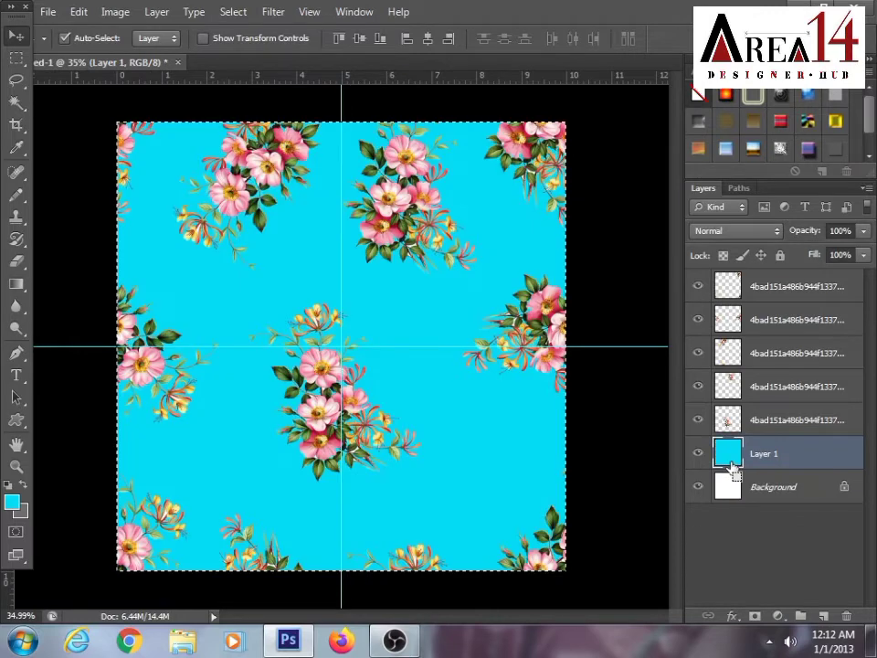
key(ctrl+d)
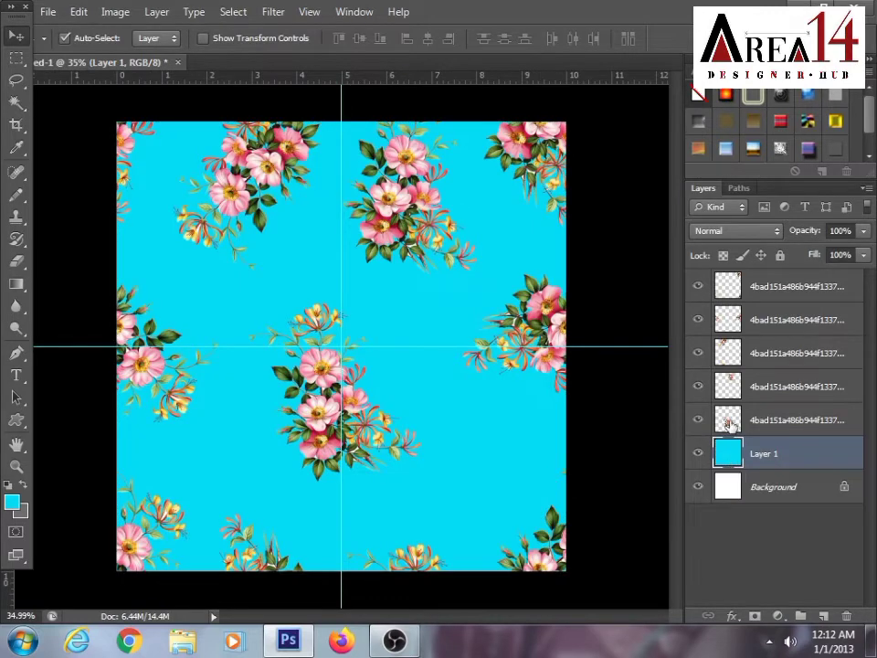
- Group the five bouquet layers, duplicate the group, merge the copy into one layer and place it beneath the original group
click(731, 422)
shift+click(737, 288)
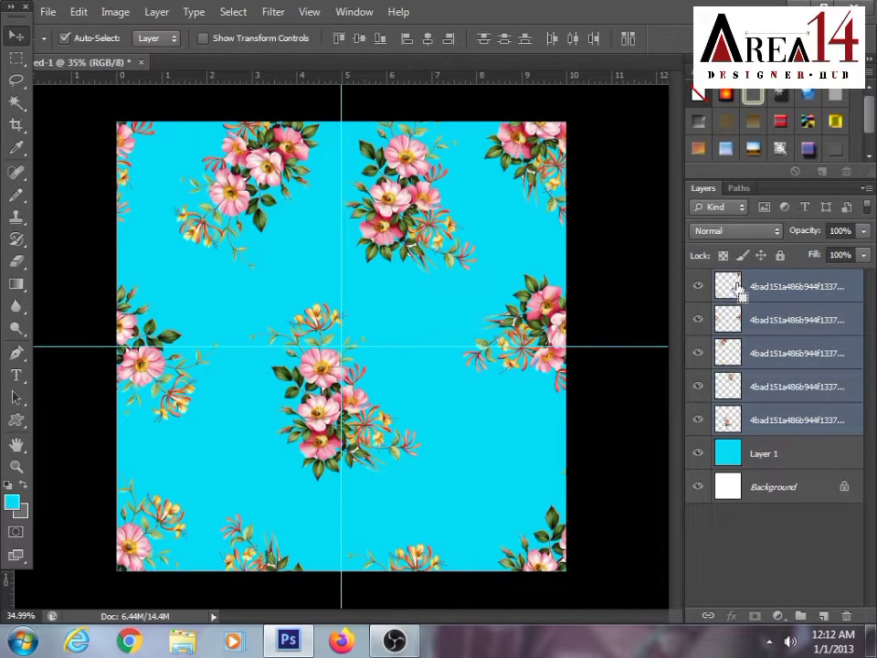
key(ctrl+g)
key(ctrl+j)
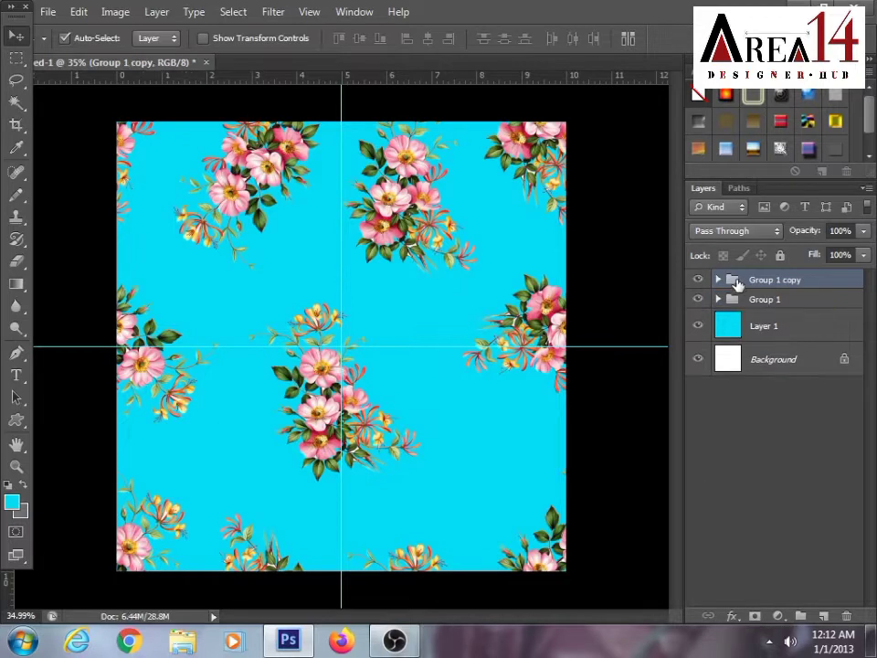
key(ctrl+e)
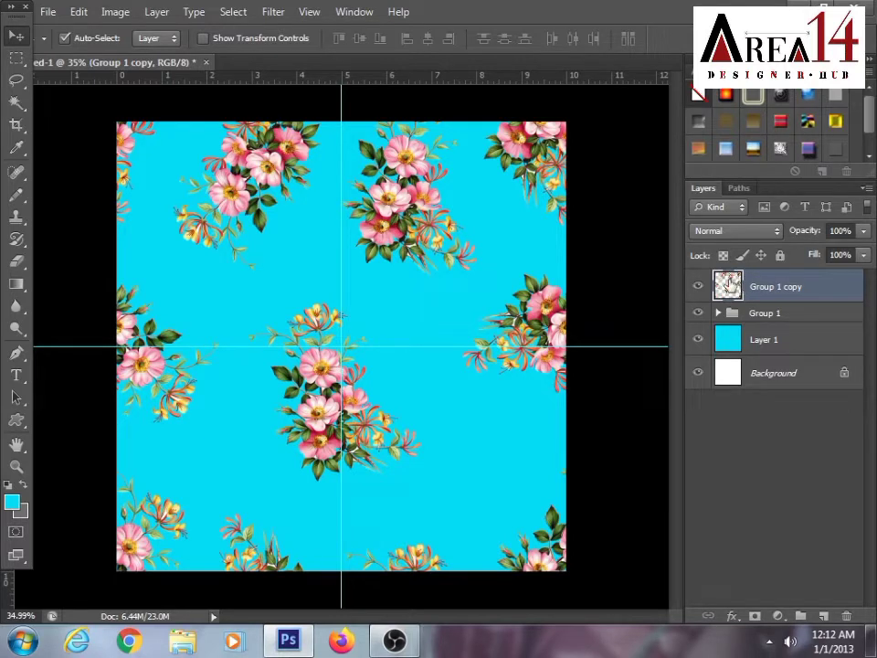
drag(775, 301, 748, 297)
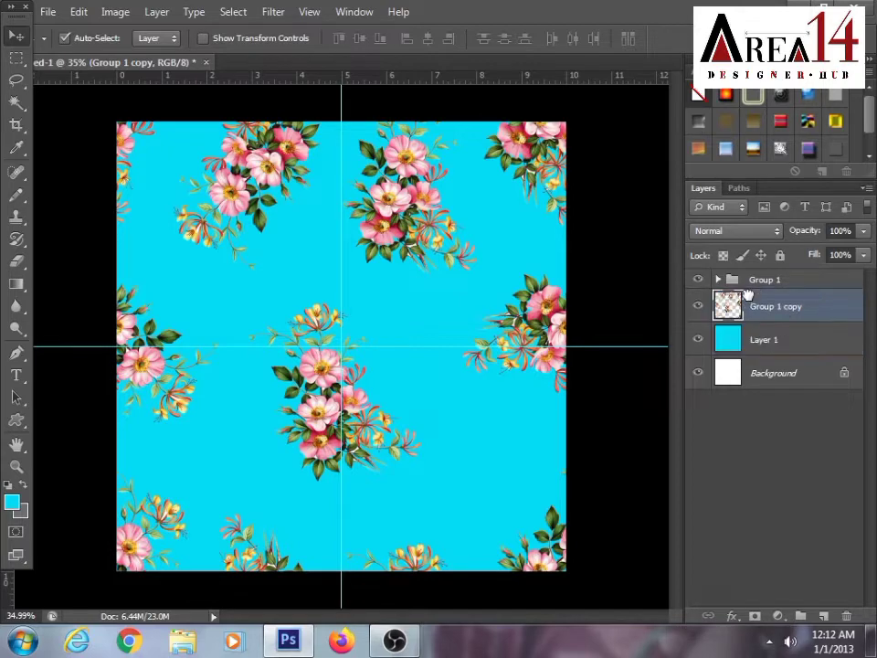
- Offset the merged bouquet copy by +1771 pixels horizontally and -247 pixels vertically, with undefined areas set to Wrap Around
click(273, 12)
mouse_move(288, 315)
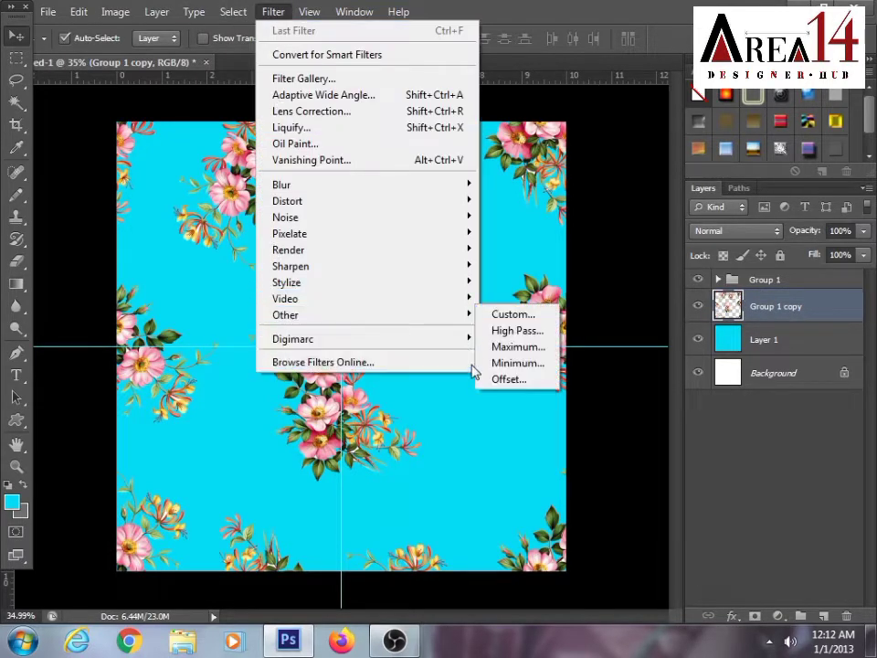
click(512, 380)
drag(247, 267, 414, 313)
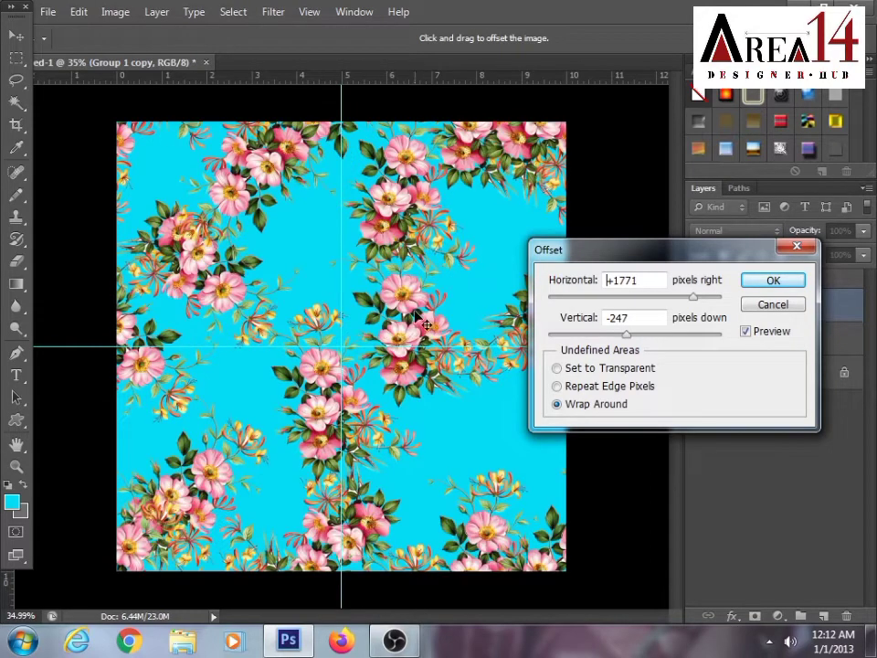
click(773, 281)
- Compare blend modes from Normal through Luminosity on the merged bouquet copy and settle on Color Dodge
click(752, 227)
click(754, 228)
click(748, 229)
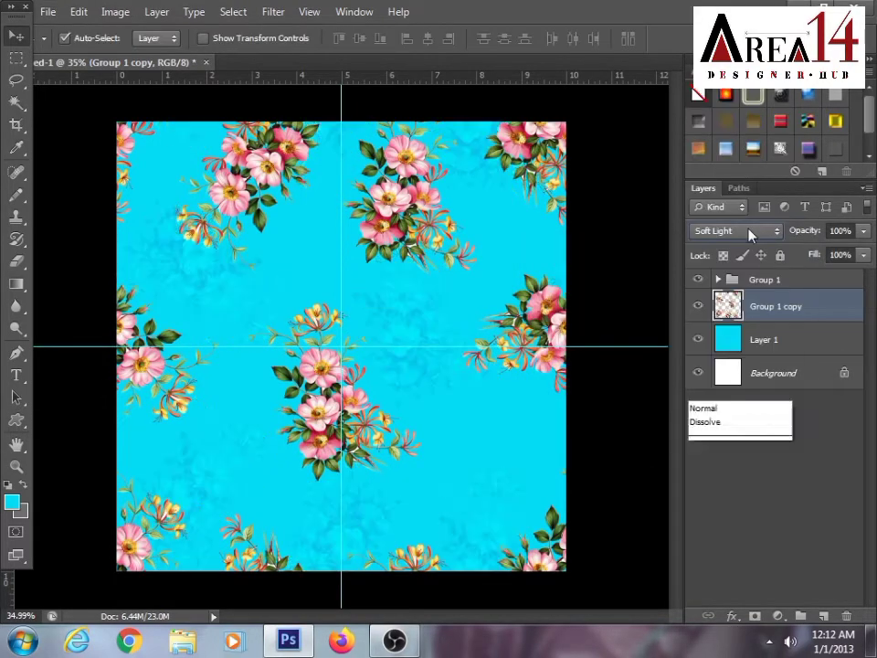
click(730, 8)
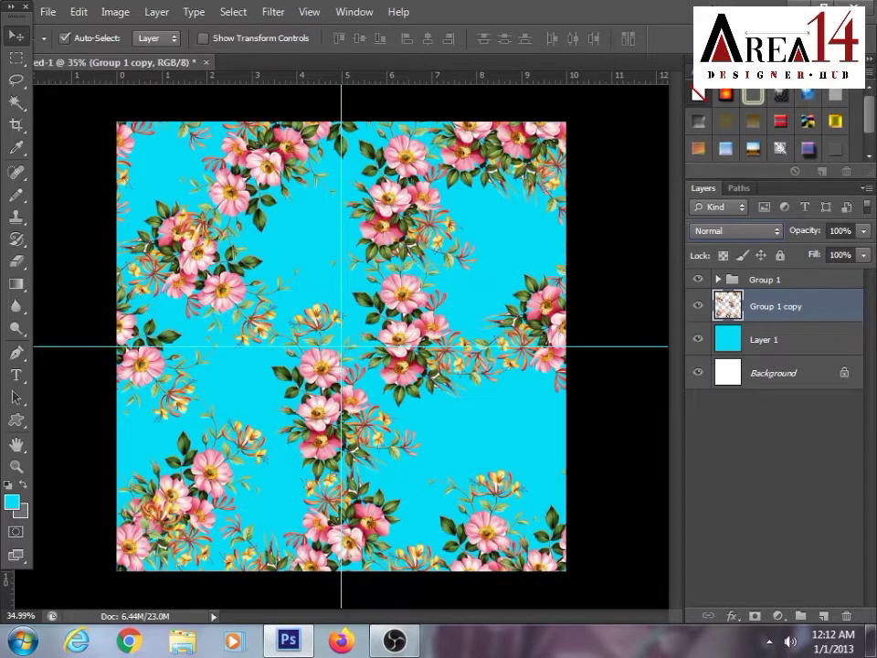
key(Down)
key(Down)
key(Down)
key(Down)
key(Down)
key(Down)
key(Down)
key(Down)
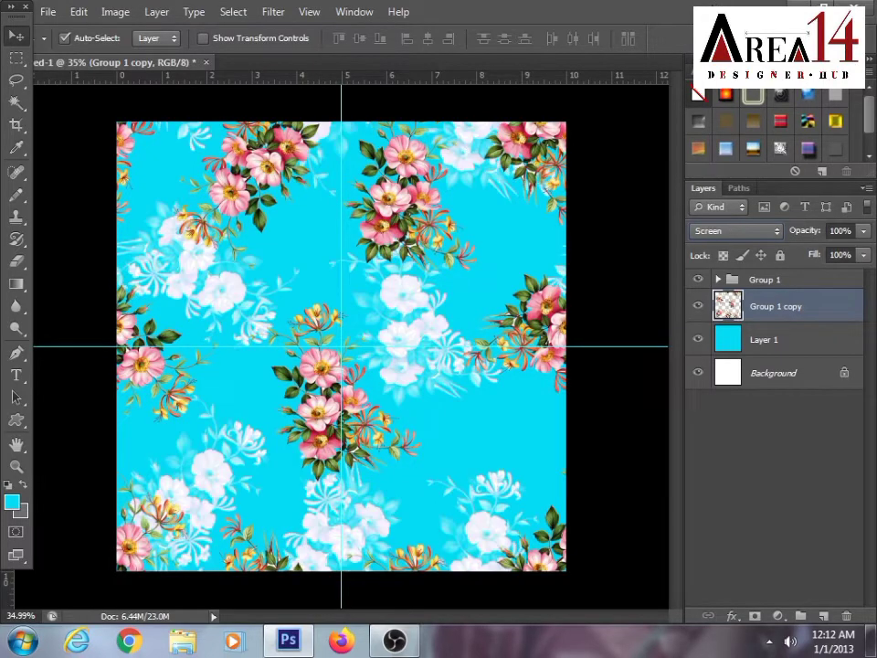
key(Down)
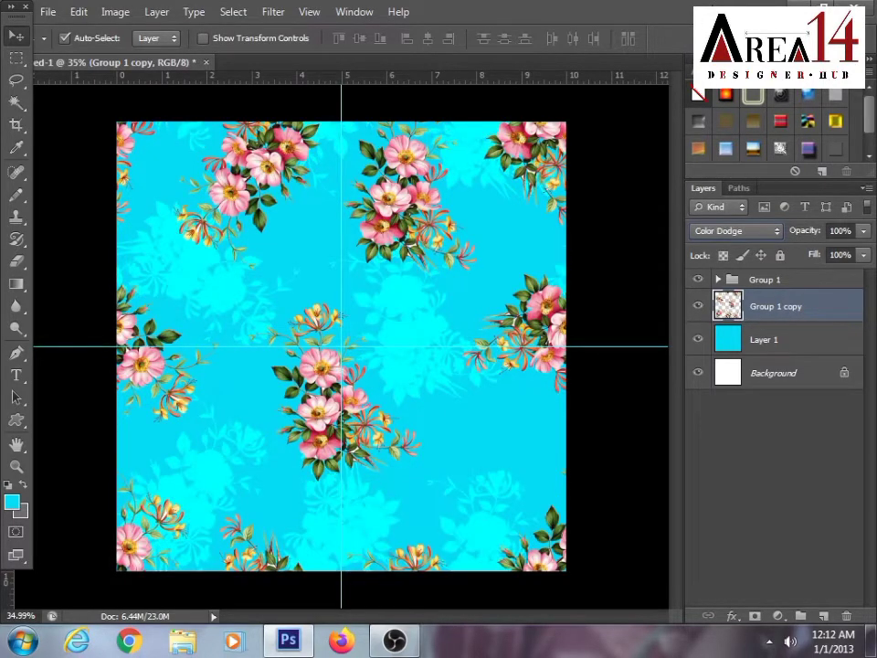
key(Down)
key(Down)
key(Down)
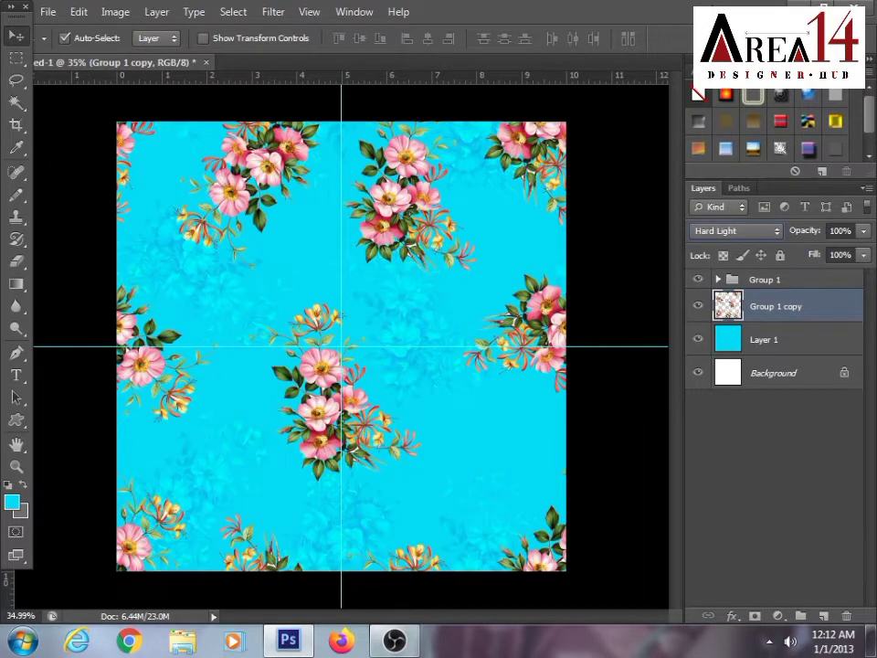
key(Down)
key(Down)
key(Down)
key(Down)
key(Down)
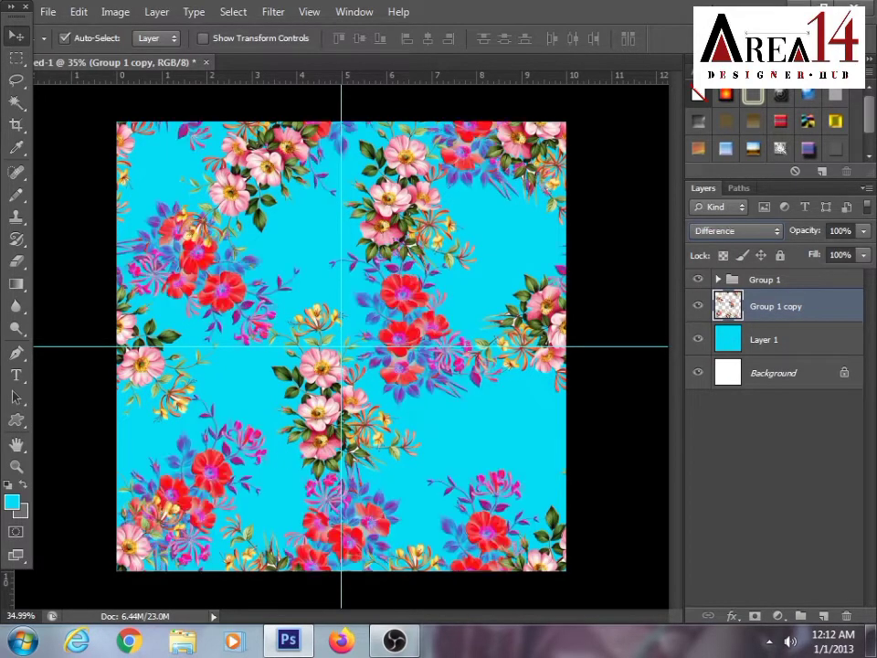
key(Down)
key(Down)
key(Down)
key(Down)
key(Down)
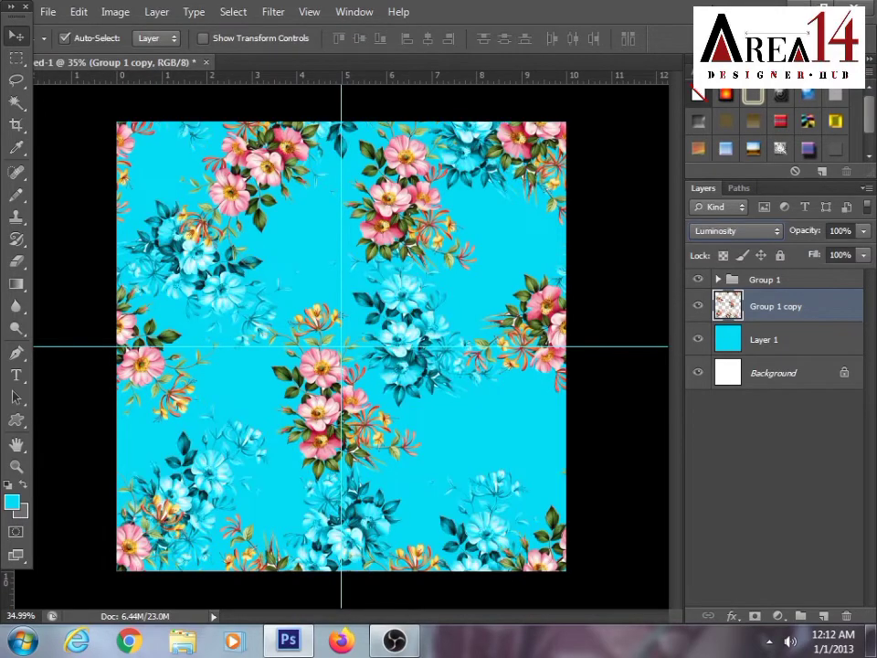
key(Up)
key(Up)
key(Up)
key(Up)
key(Up)
key(Up)
key(Up)
key(Up)
key(Up)
key(Up)
key(Up)
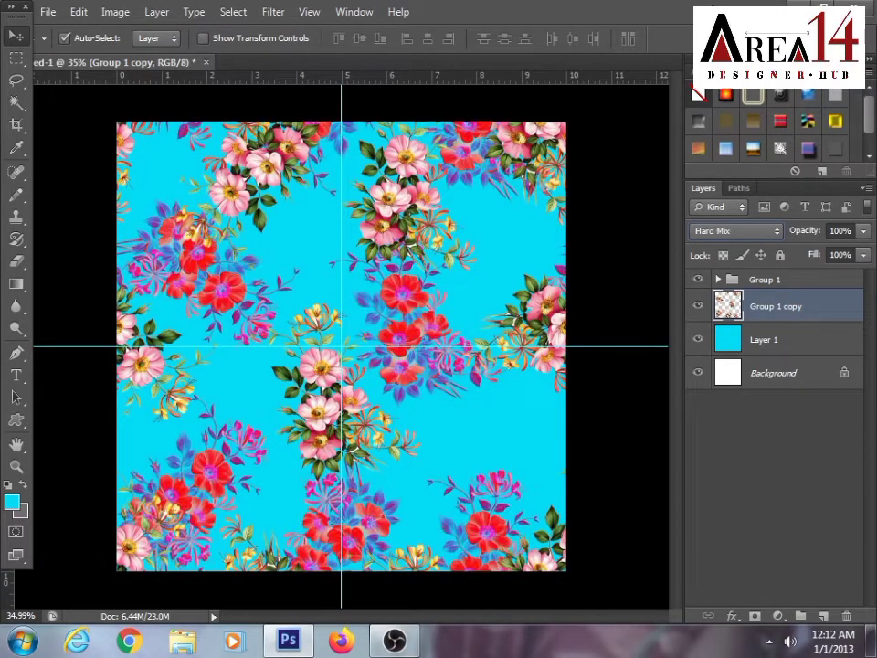
key(Up)
key(Up)
key(Up)
key(Up)
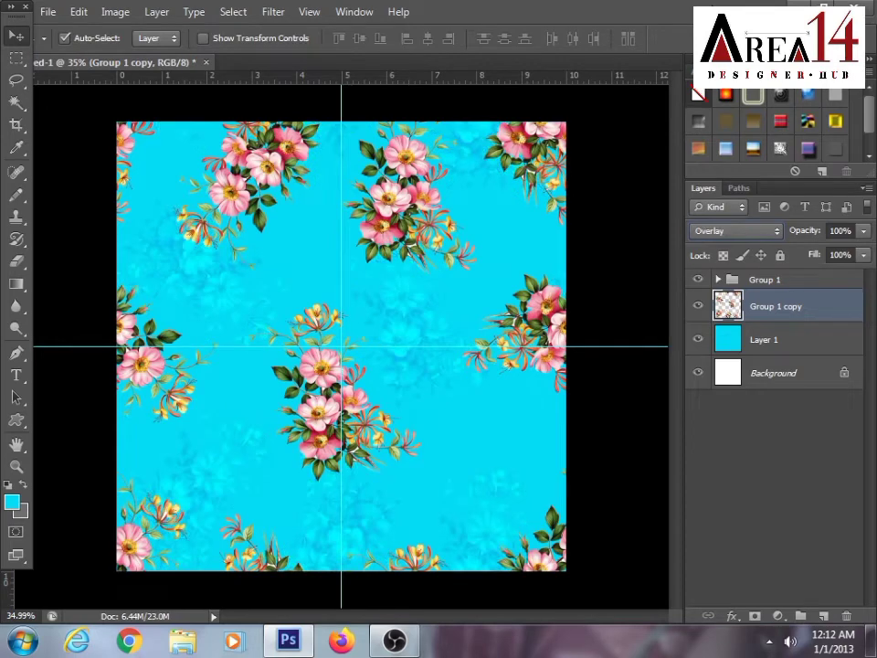
key(Up)
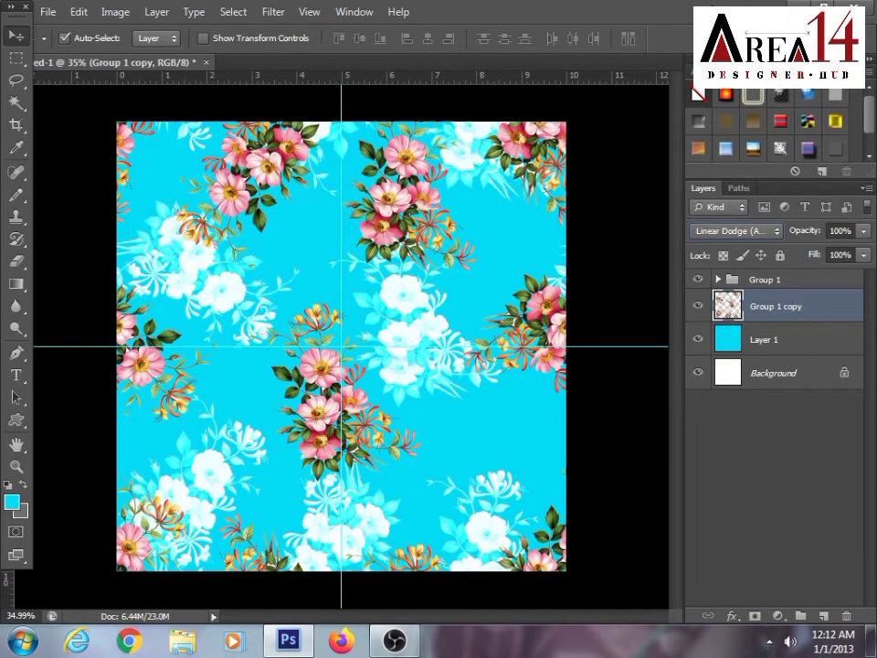
key(Up)
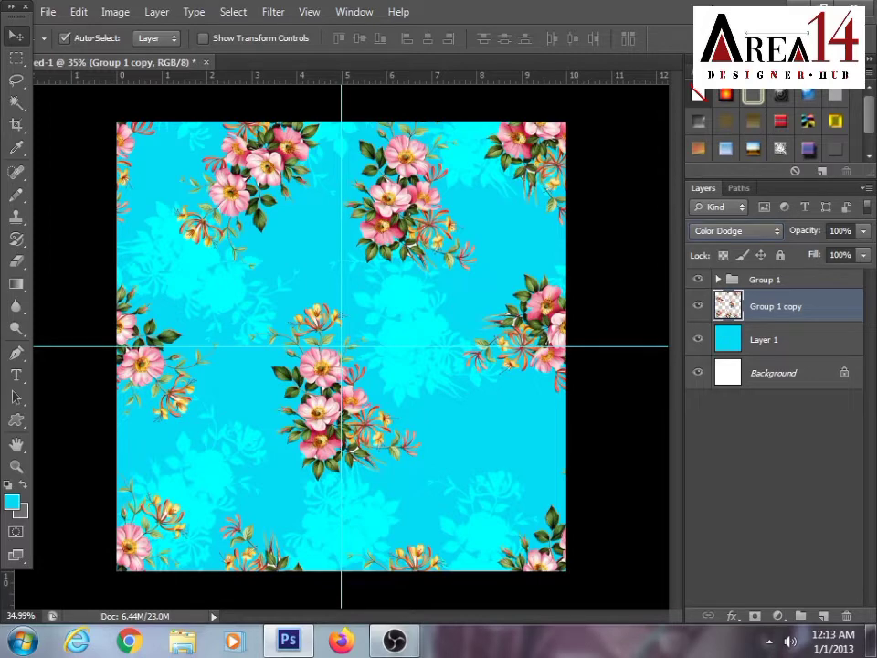
click(756, 281)
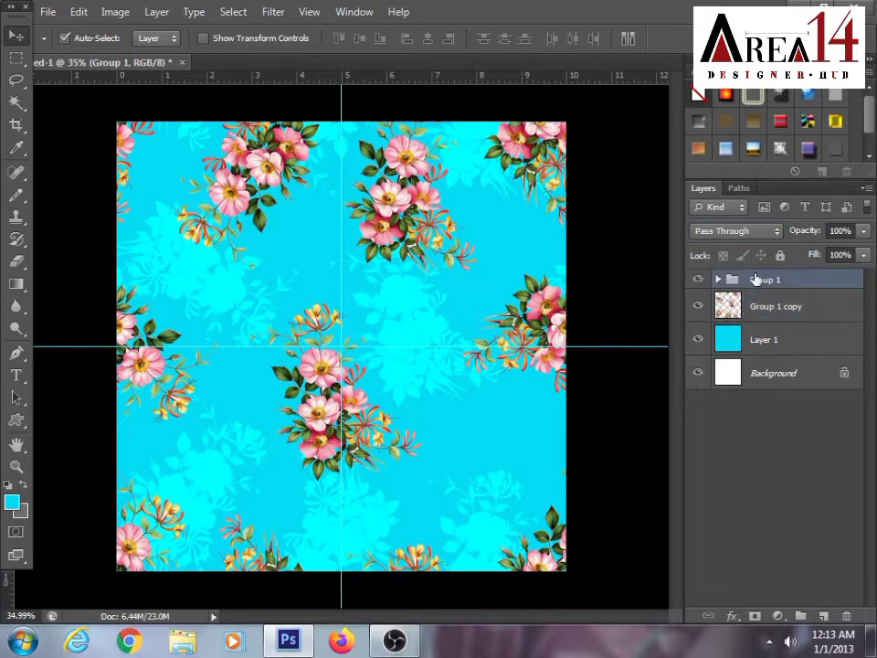
scroll(324, 349, up, 5)
scroll(327, 352, down, 4)
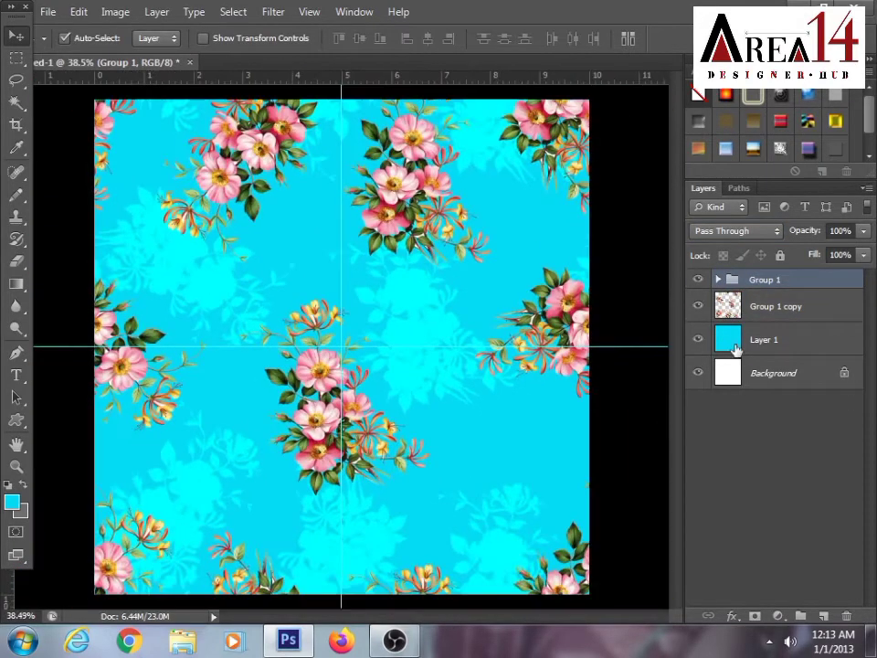
click(736, 350)
key(i)
key(ctrl+u)
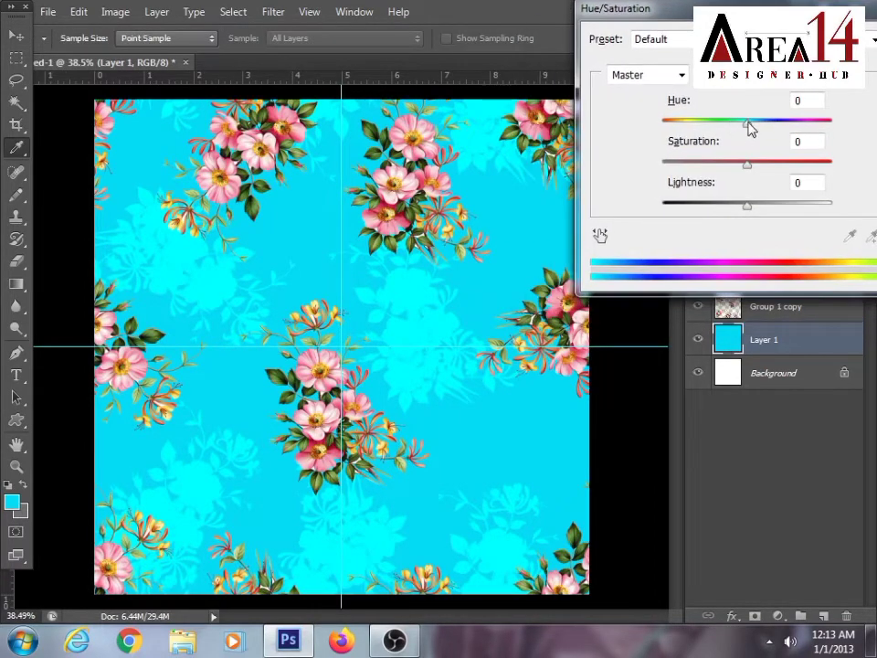
drag(747, 121, 751, 165)
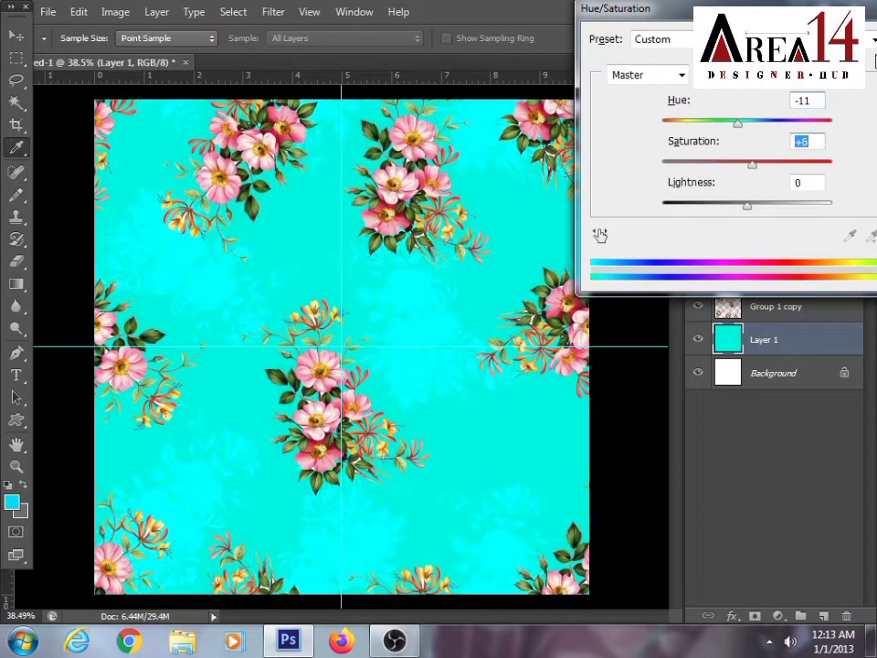
click(870, 39)
click(870, 39)
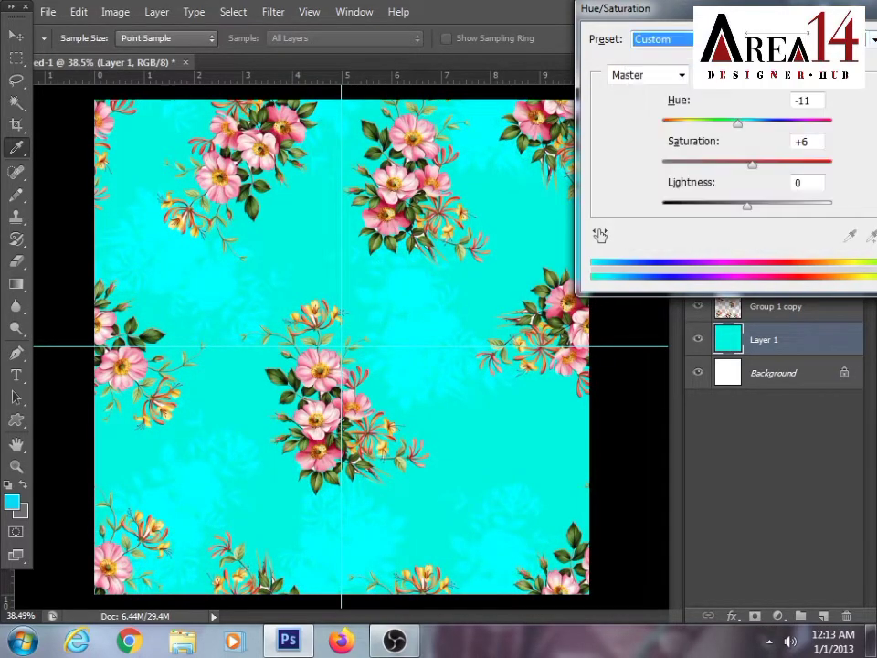
drag(672, 10, 603, 41)
click(872, 97)
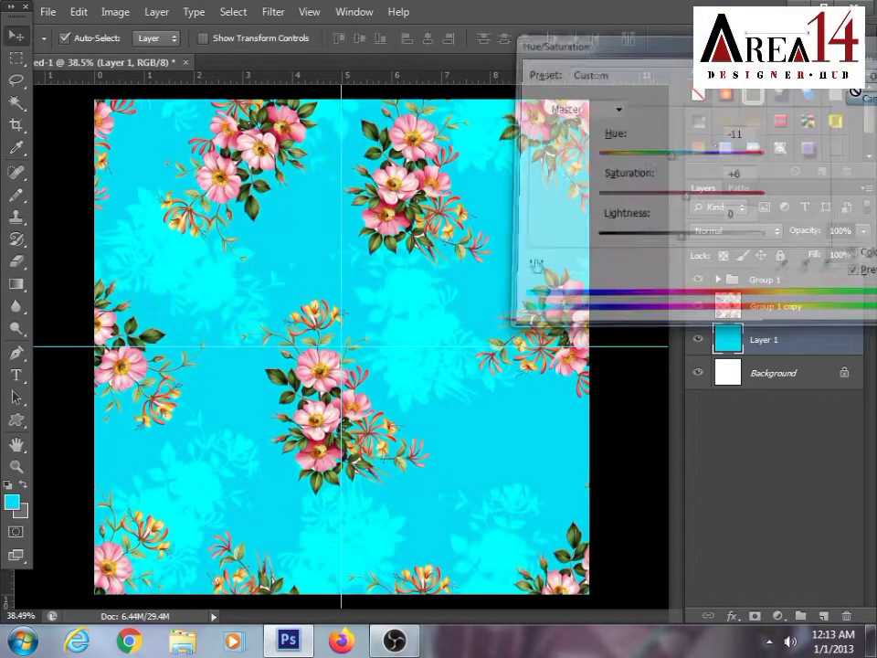
- Adjust the Hue/Saturation of the cyan fill layer to hue -8, saturation -37 and lightness +38
scroll(402, 402, up, 3)
scroll(343, 397, down, 3)
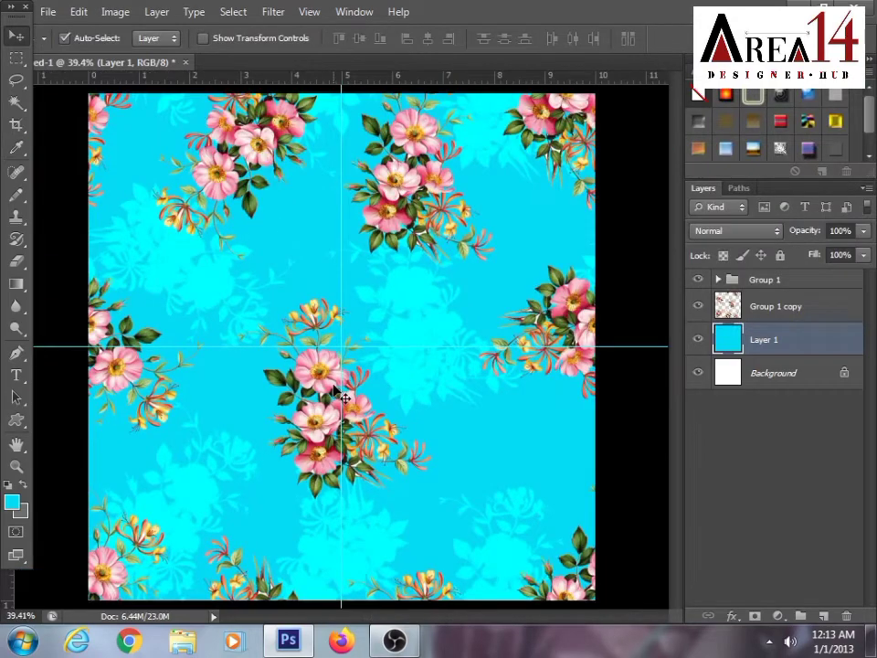
key(ctrl+u)
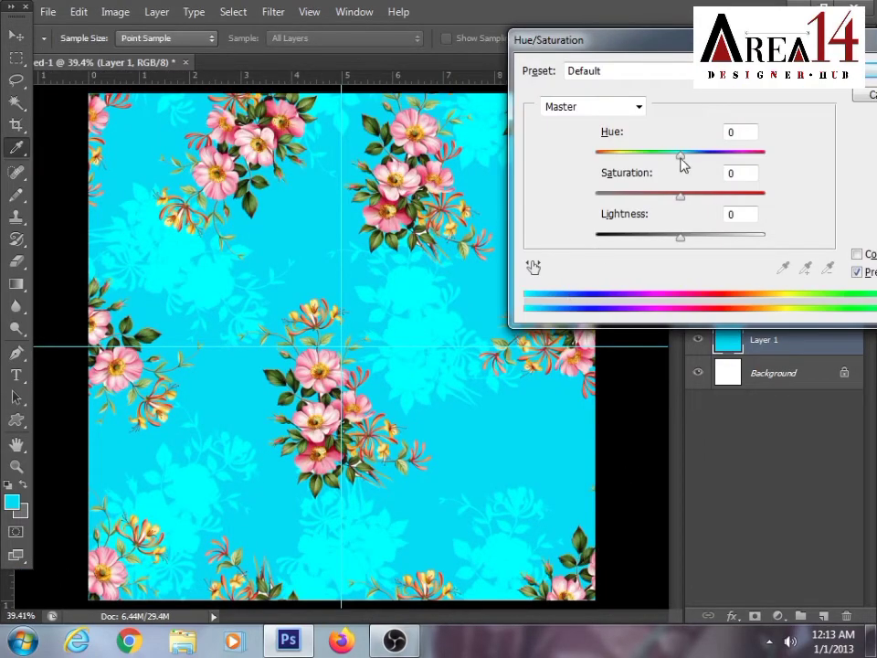
drag(680, 157, 584, 179)
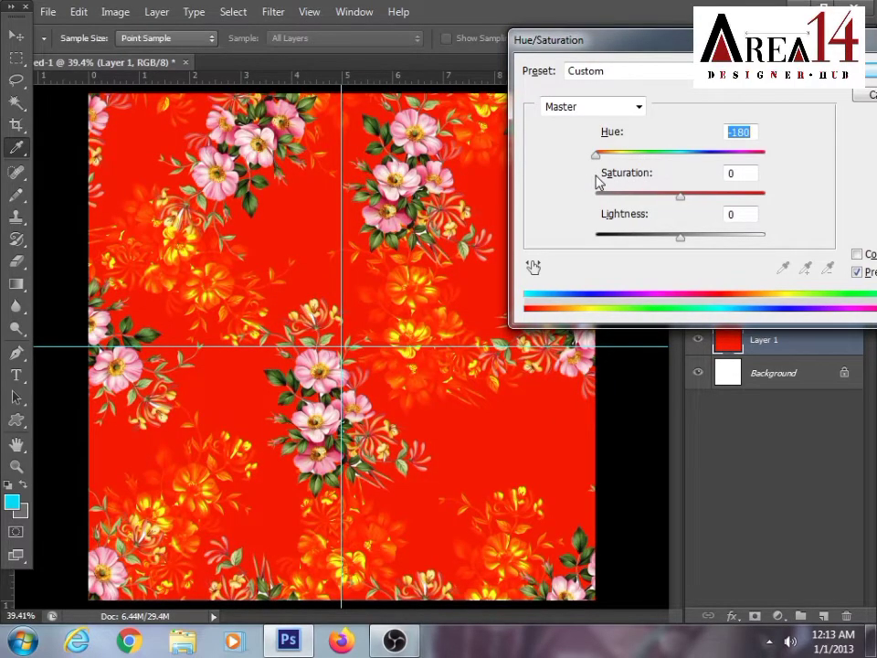
drag(598, 182, 601, 185)
drag(678, 199, 716, 243)
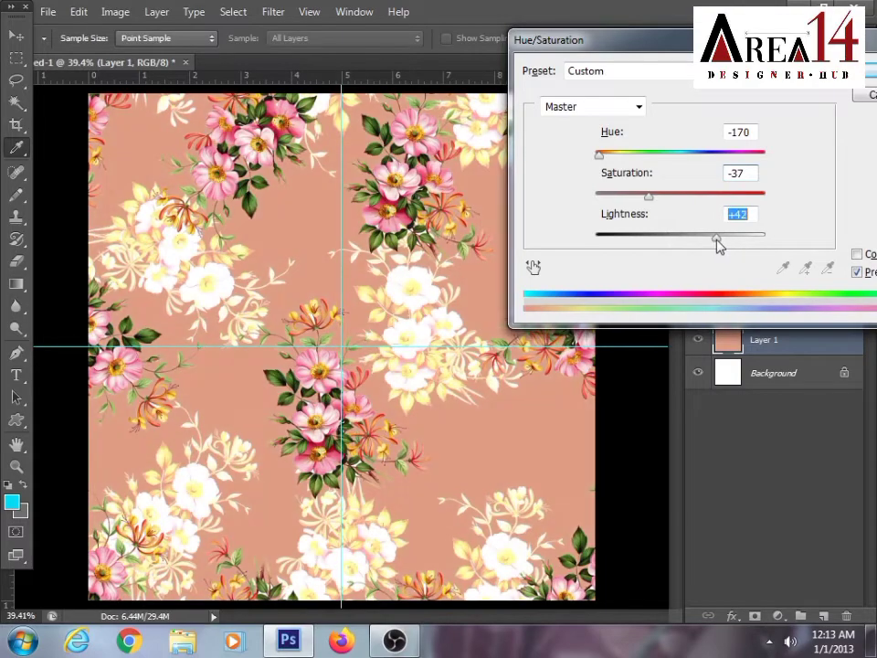
drag(599, 155, 676, 181)
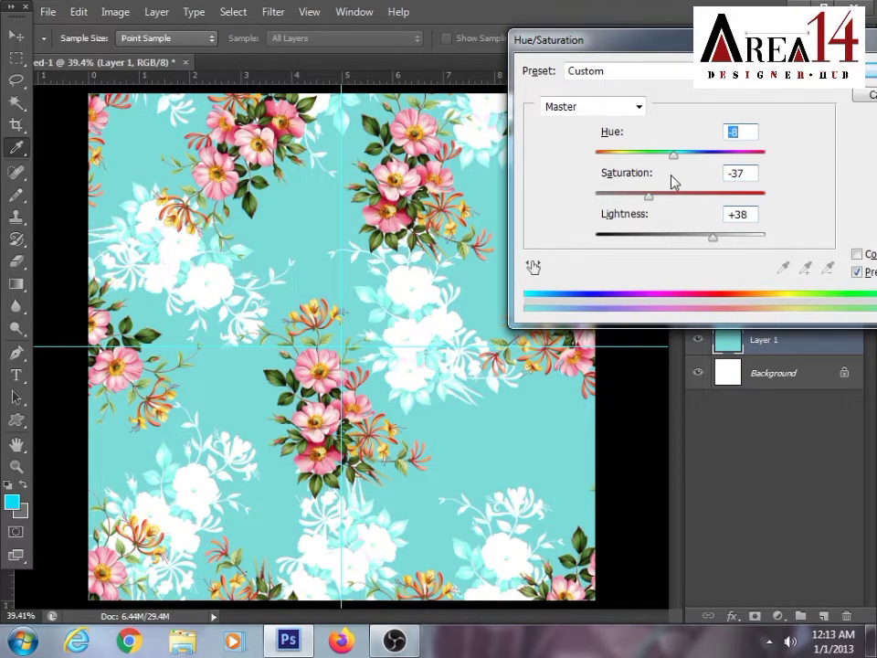
- Check the whole tile at a reduced size, shift the fill layer's hue slightly further toward green and apply the color adjustment
key(ctrl+minus)
key(ctrl+minus)
key(ctrl+minus)
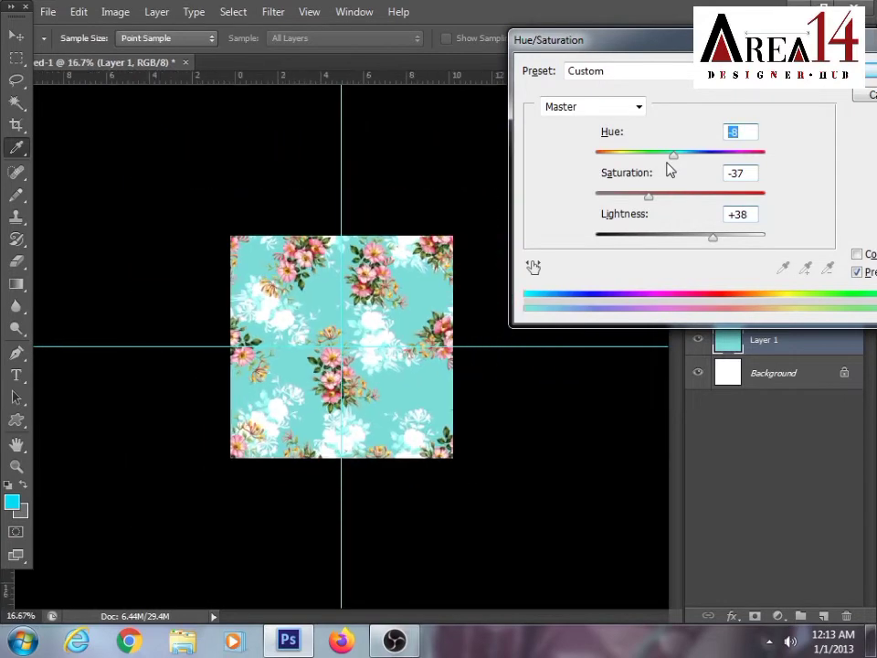
key(ctrl+plus)
key(ctrl+plus)
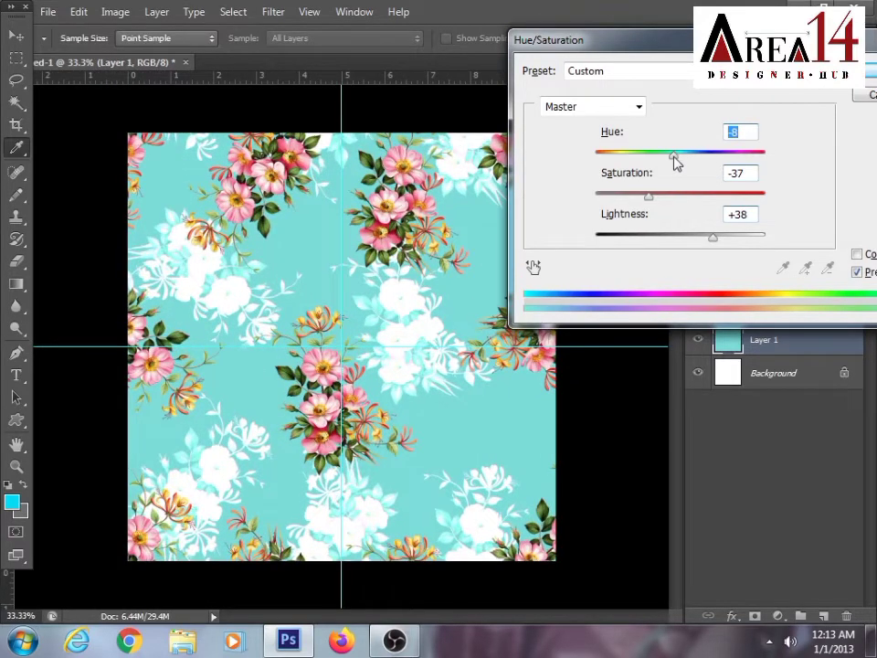
mouse_move(676, 161)
mouse_down()
mouse_move(686, 168)
mouse_move(670, 166)
mouse_up()
click(868, 79)
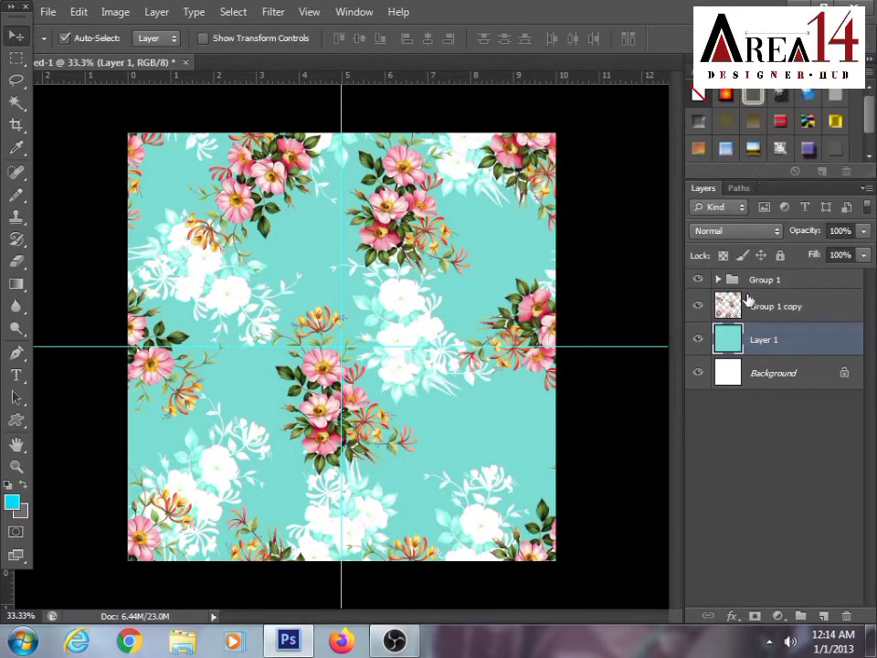
- Compare blend modes from Normal onward on the merged bouquet copy below the group and settle on Overlay
click(748, 303)
click(753, 231)
click(750, 7)
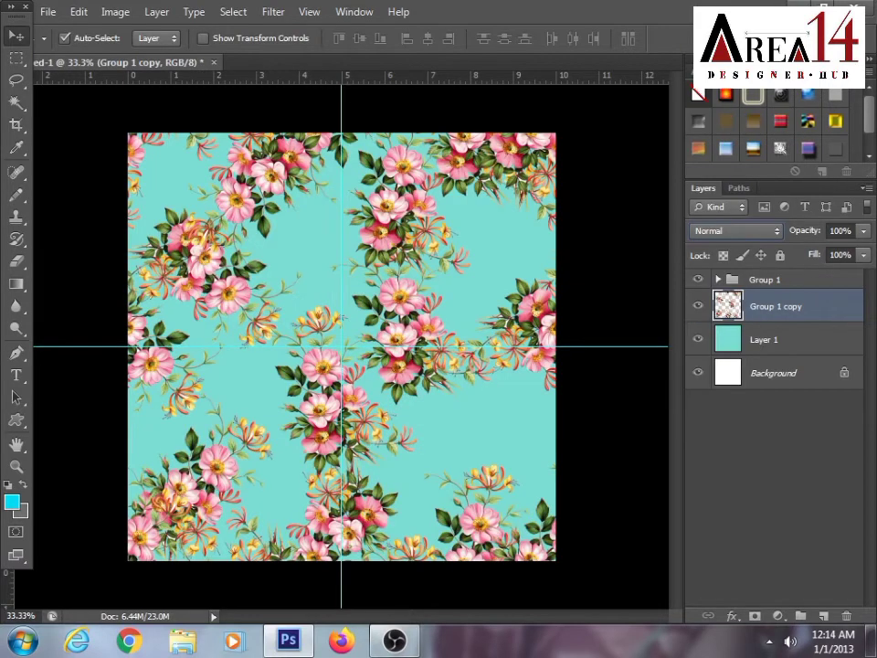
key(Down)
key(Down)
key(Down)
key(Down)
key(Down)
key(Down)
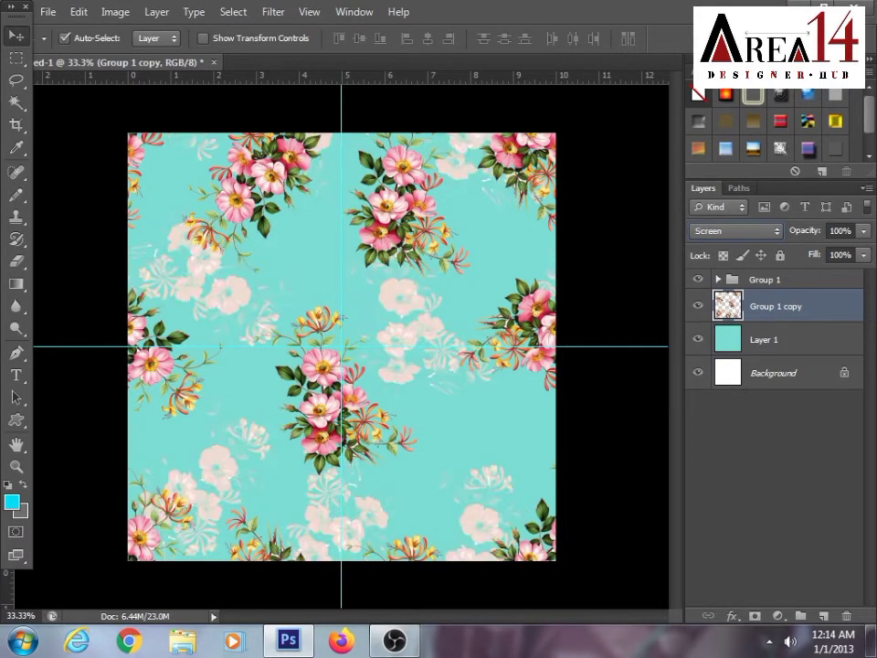
key(Down)
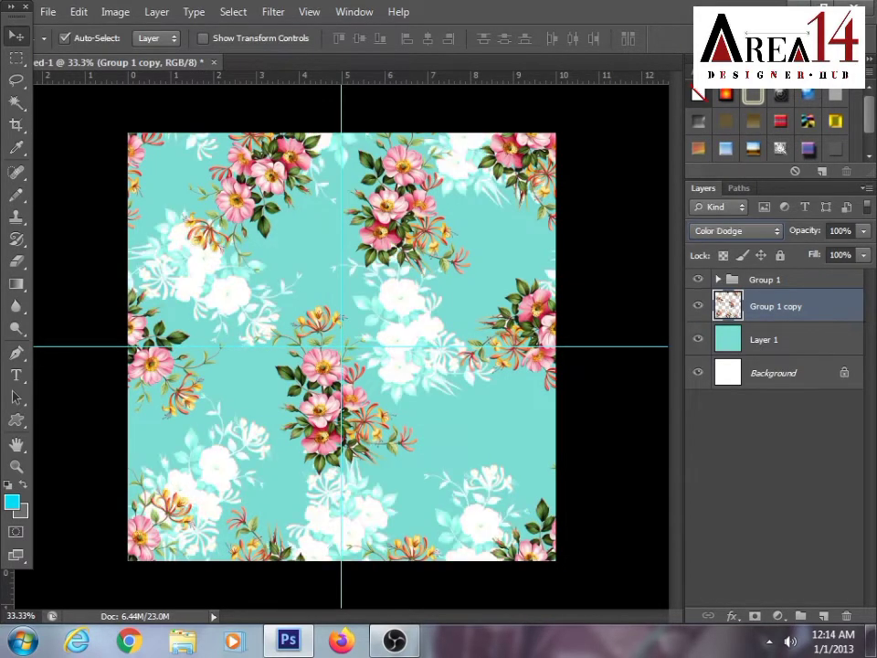
key(Down)
key(Down)
key(Down)
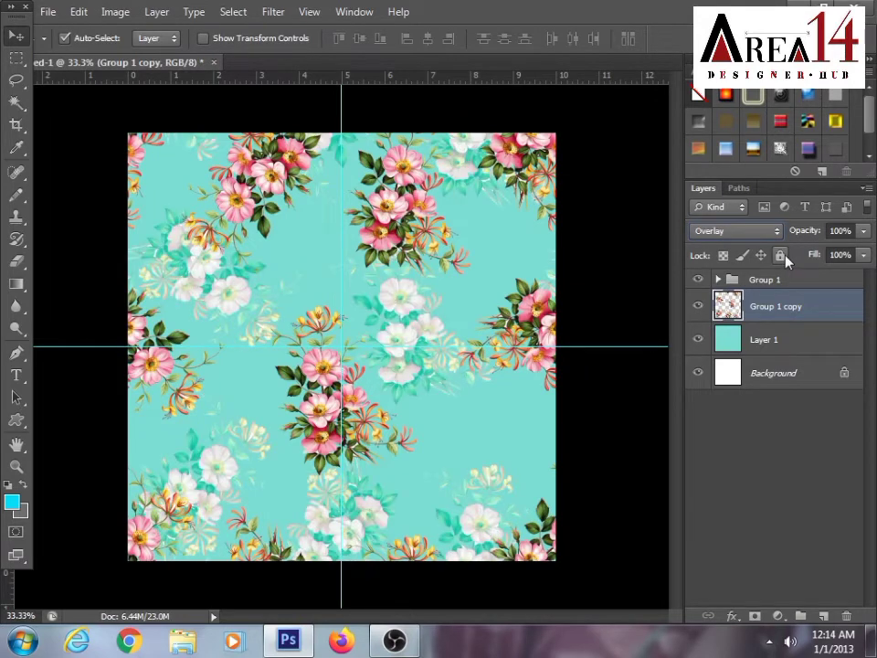
- Lower the opacity of the merged bouquet copy to 68% and check the result on the tile
click(863, 232)
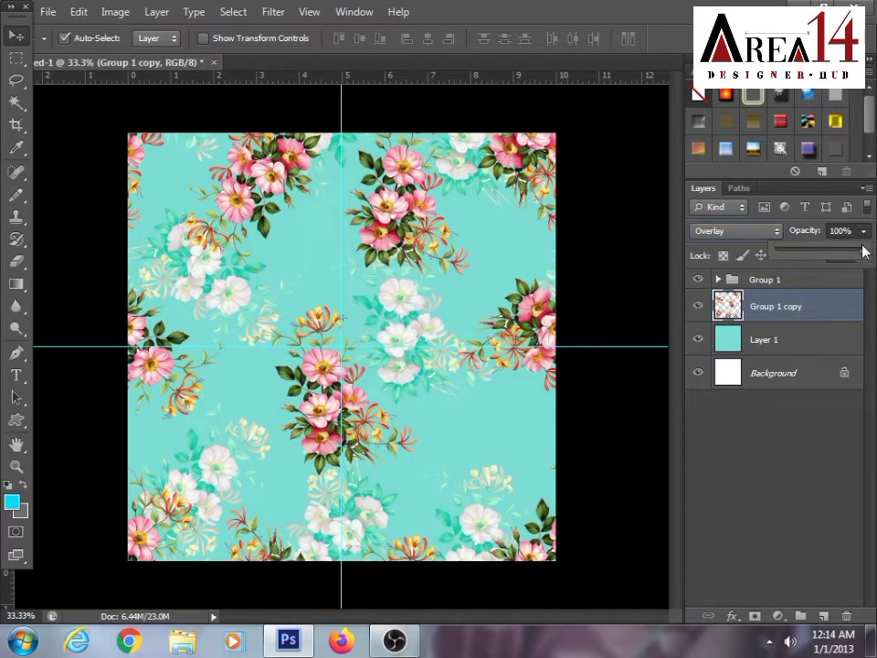
drag(863, 248, 836, 262)
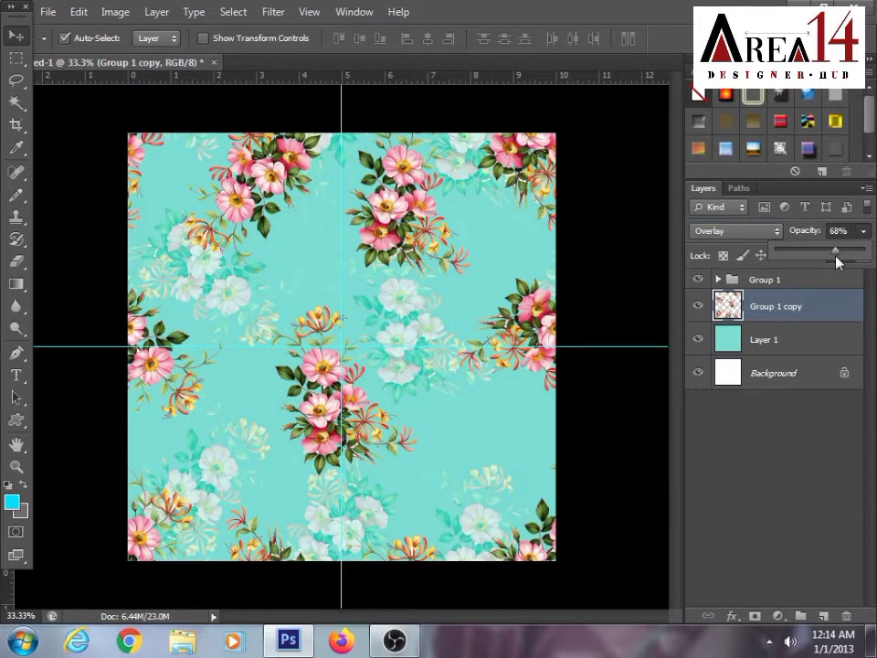
key(Return)
scroll(390, 366, up, 2)
scroll(390, 366, down, 2)
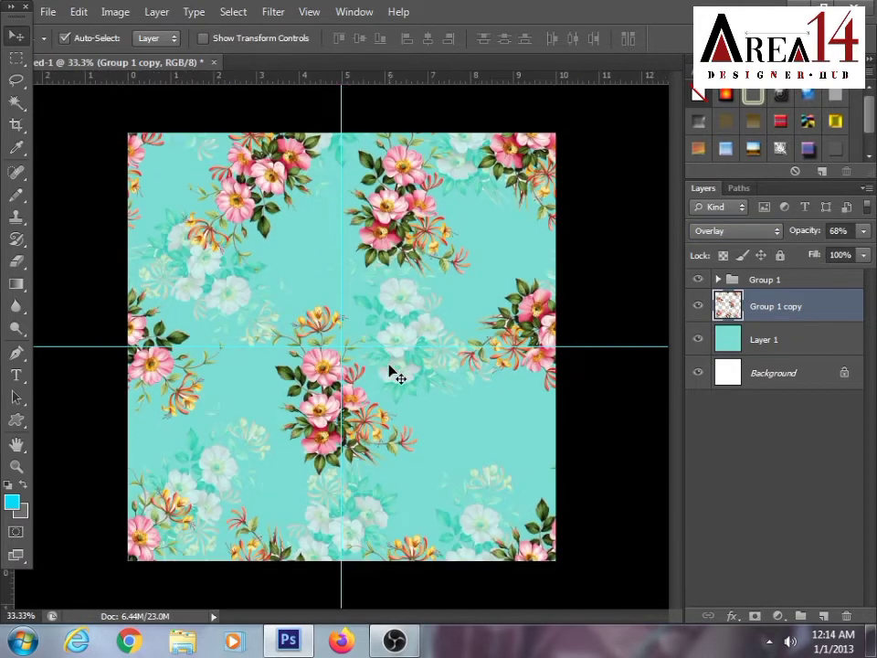
- Duplicate the main bouquet group, merge the duplicate into a single layer and hide the original group
click(752, 283)
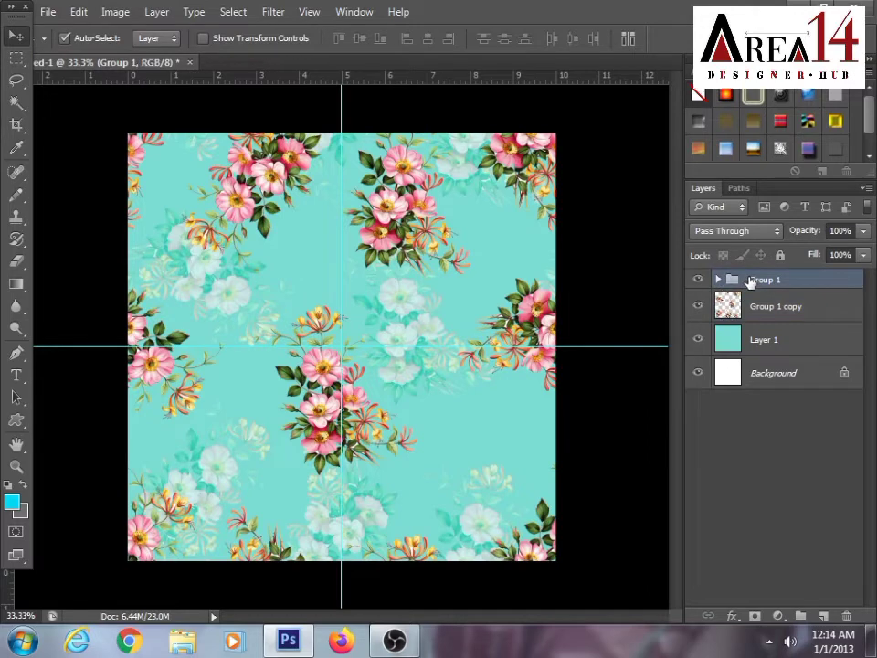
key(ctrl+j)
key(ctrl+e)
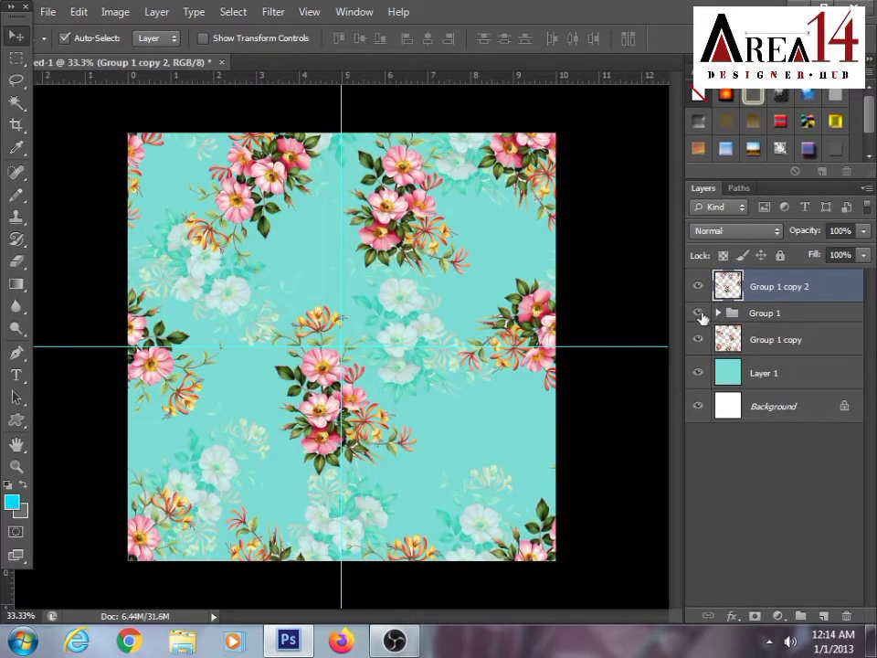
click(698, 313)
- Shift the hue of the newly merged main bouquet layer to -19 with Hue/Saturation
key(ctrl+u)
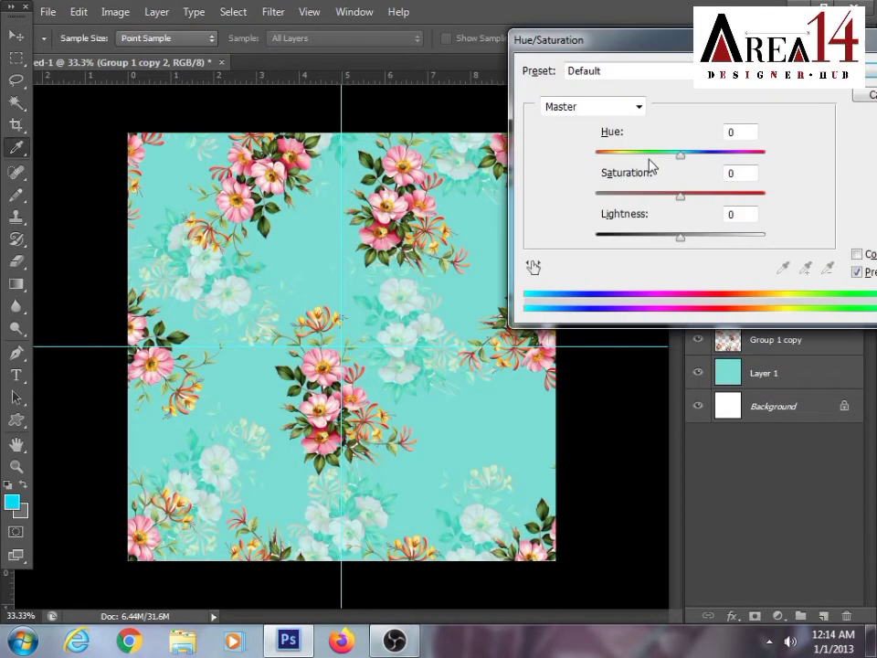
drag(679, 156, 664, 164)
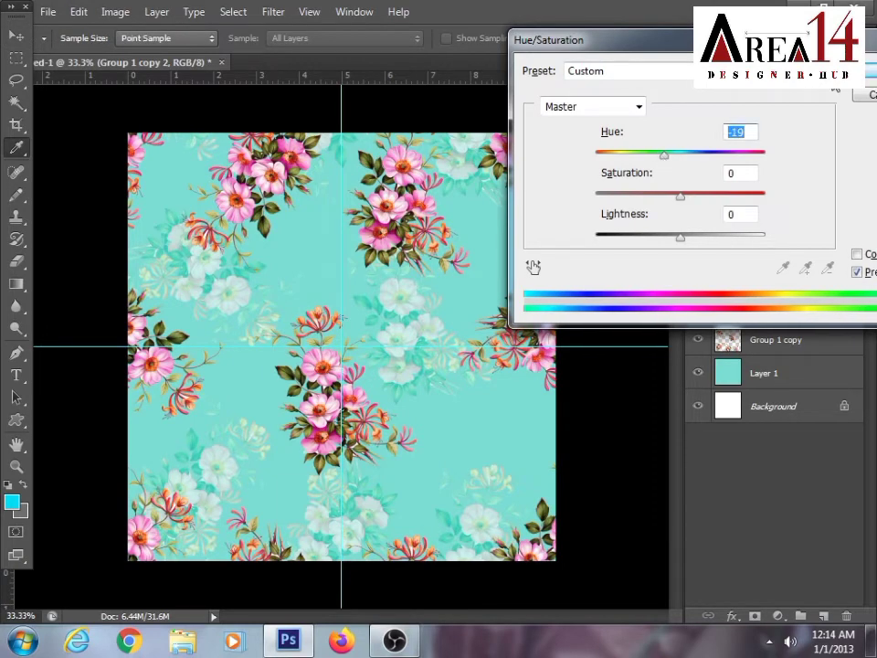
click(869, 75)
- Select the whole canvas and define it as a new pattern under the suggested name
key(ctrl+a)
key(alt+e)
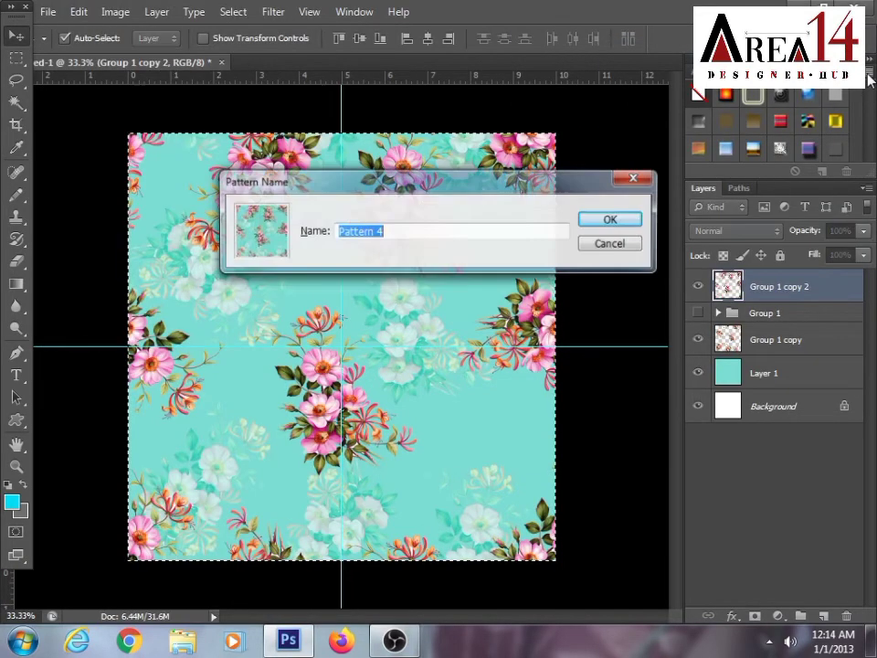
key(Return)
- Create a new document 50 inches wide and 50 inches high at 150 pixels/inch with a white background
key(ctrl+n)
key(Tab)
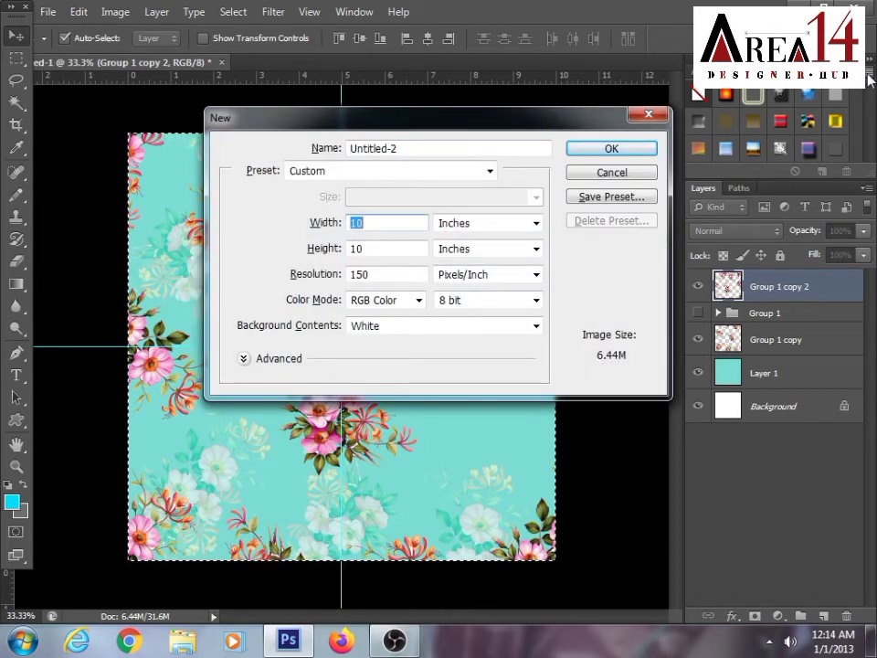
text(50)
key(Tab)
key(Tab)
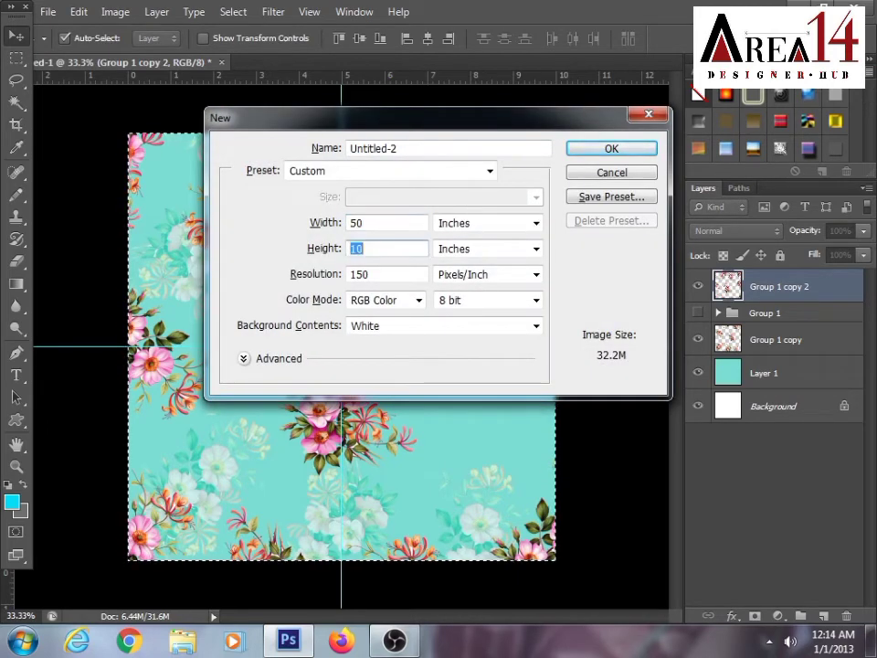
text(50)
key(Return)
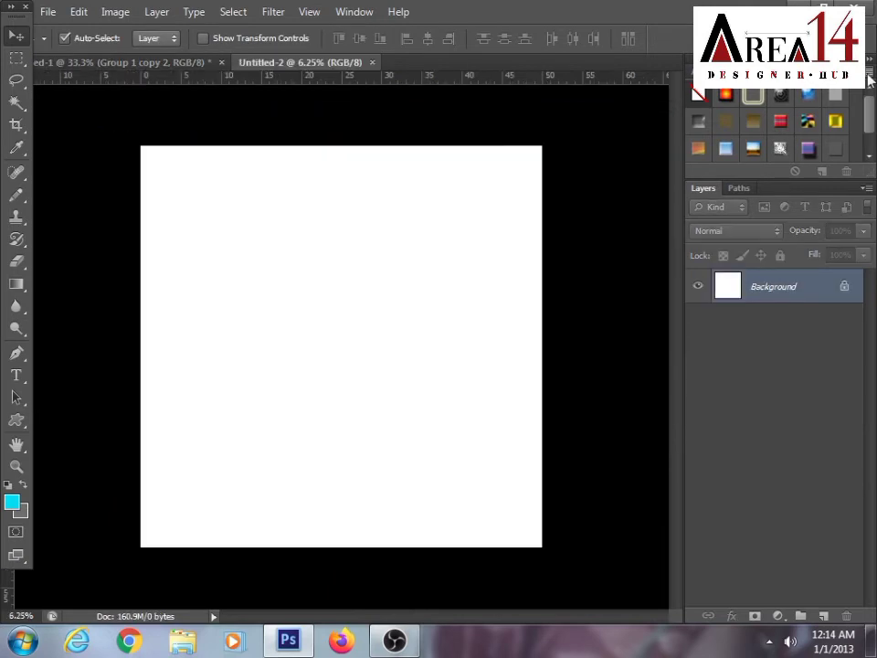
- Cover the whole new canvas with a Pattern fill layer of the floral tile scaled to 200%, and check the repeat
key(ctrl+a)
click(778, 616)
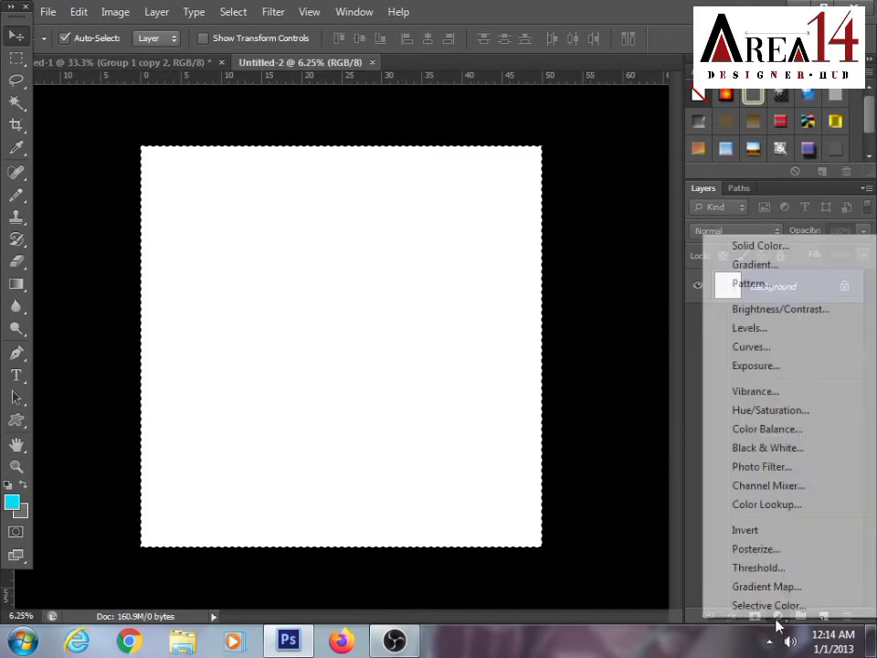
click(747, 285)
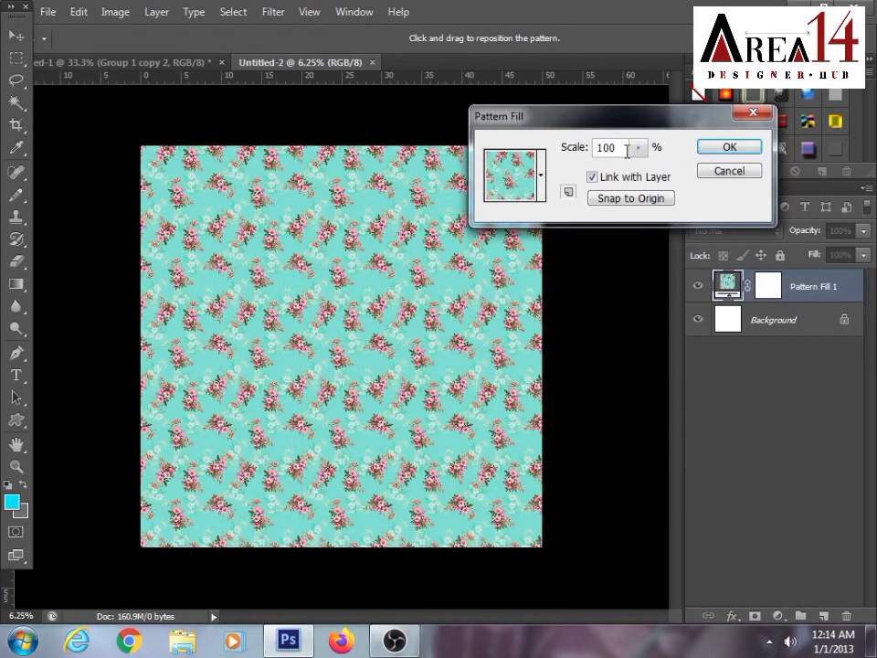
drag(627, 151, 554, 149)
text(200)
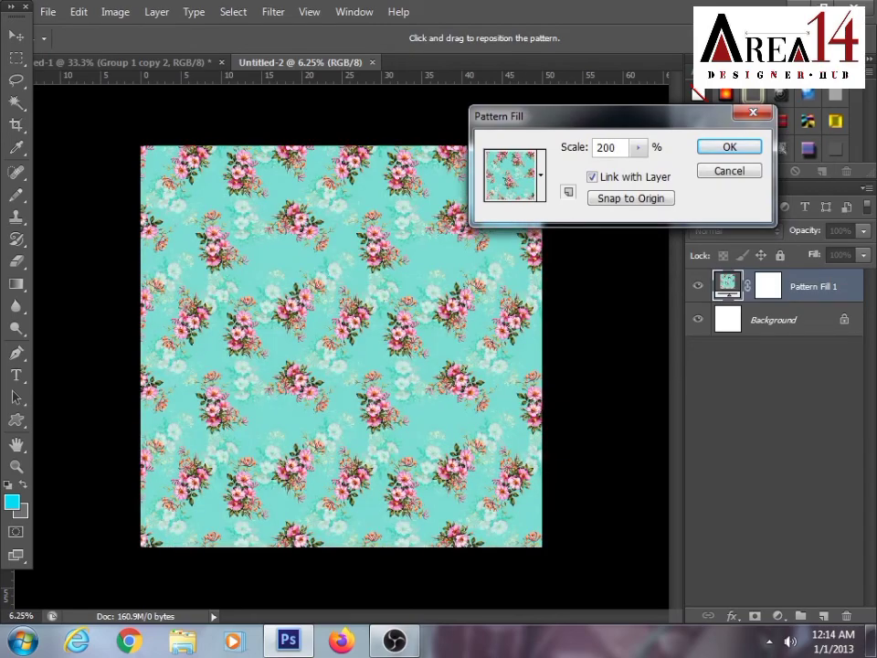
key(Return)
scroll(285, 312, up, 8)
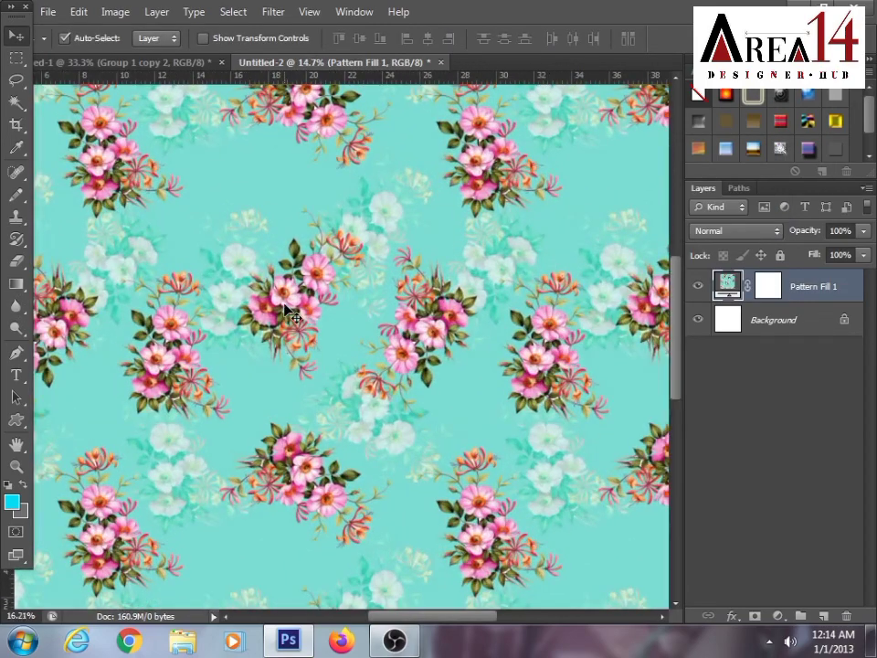
scroll(274, 292, down, 4)
scroll(270, 284, down, 3)
scroll(270, 285, up, 2)
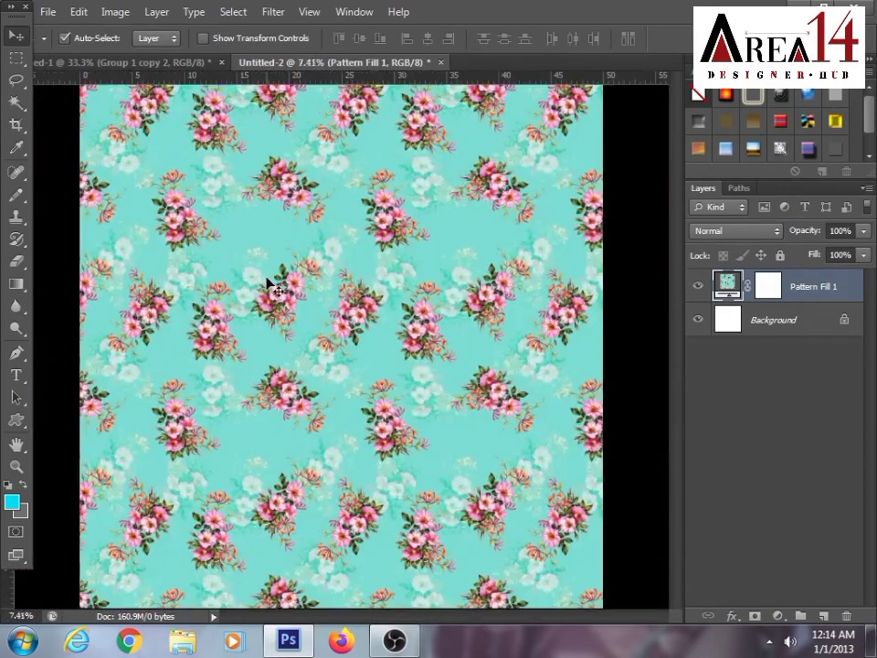